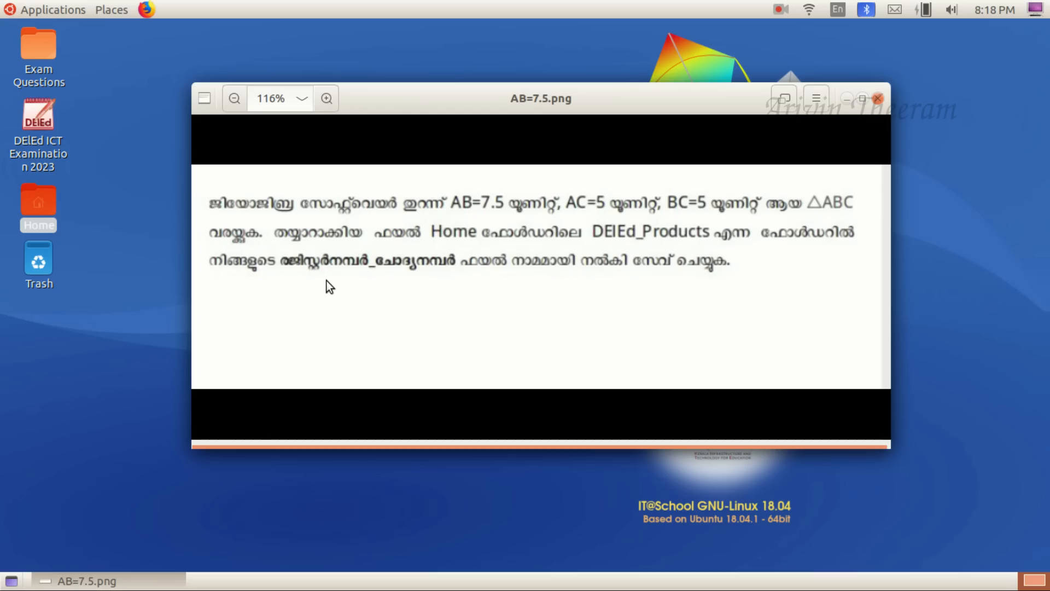
Step: Minimize the AB=7.5.png question image after reading the task
left_click(846, 98)
Step: Launch GeoGebra Classic 5 from the Applications menu's Education list
left_click(55, 7)
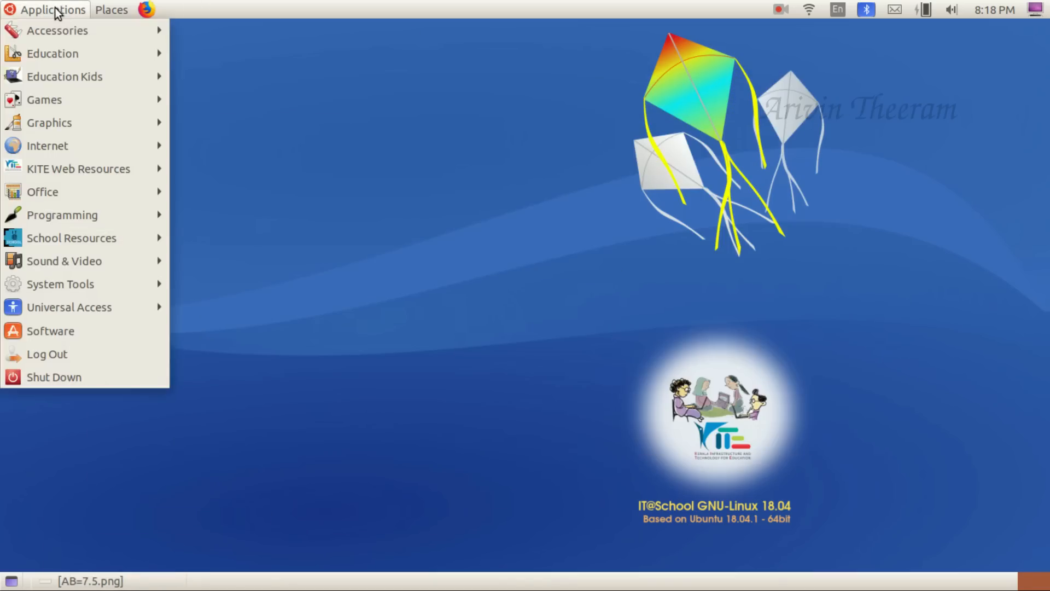
mouse_move(70, 52)
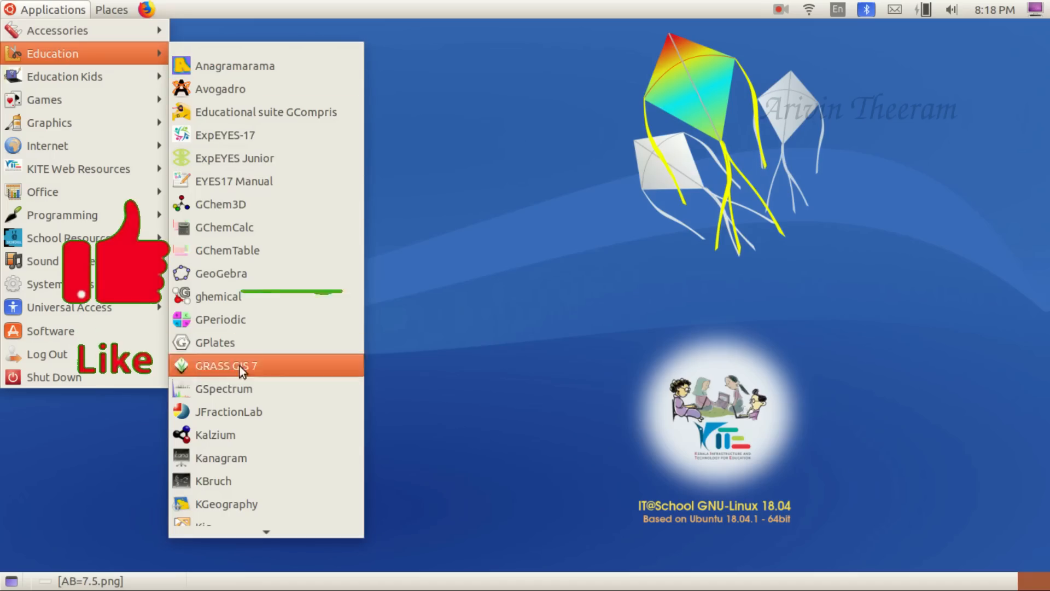
left_click(241, 276)
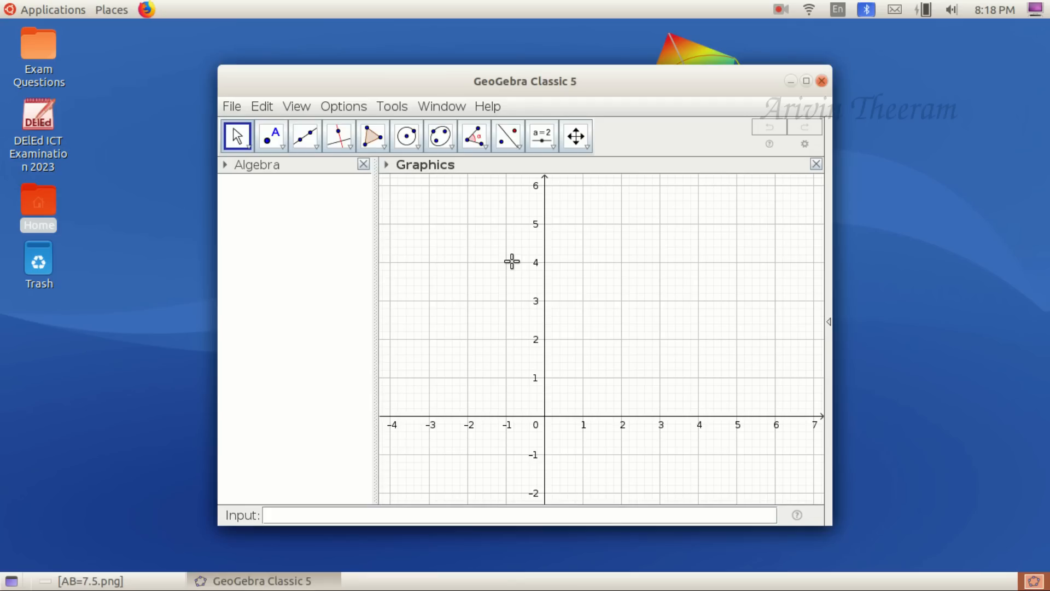
Step: Maximize GeoGebra, close the Algebra view, hide axes and grid, then restore AB=7.5.png
left_click(807, 82)
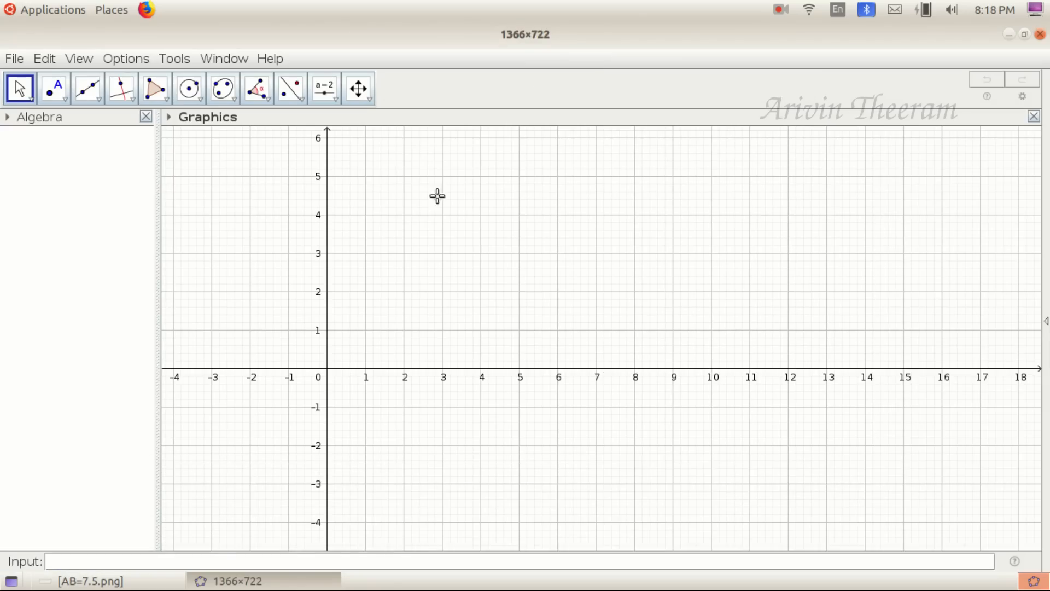
left_click(147, 117)
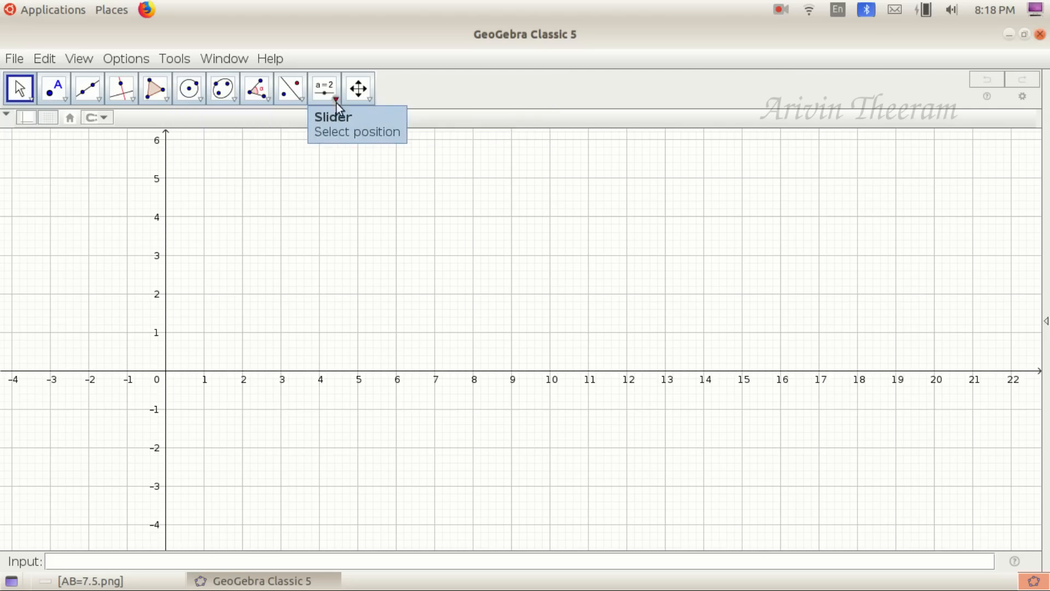
left_click(26, 117)
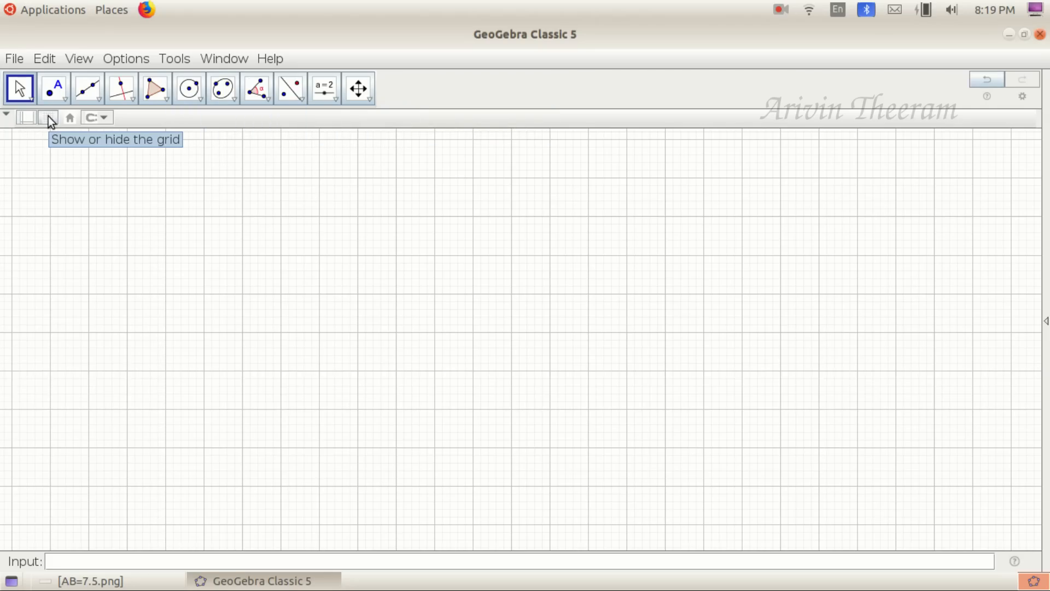
left_click(48, 117)
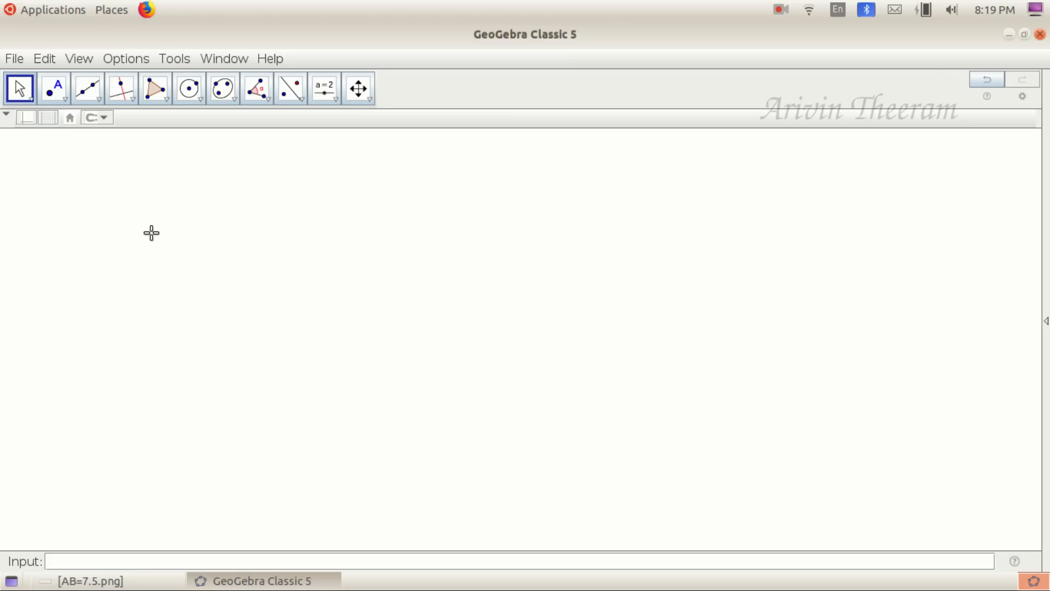
left_click(148, 581)
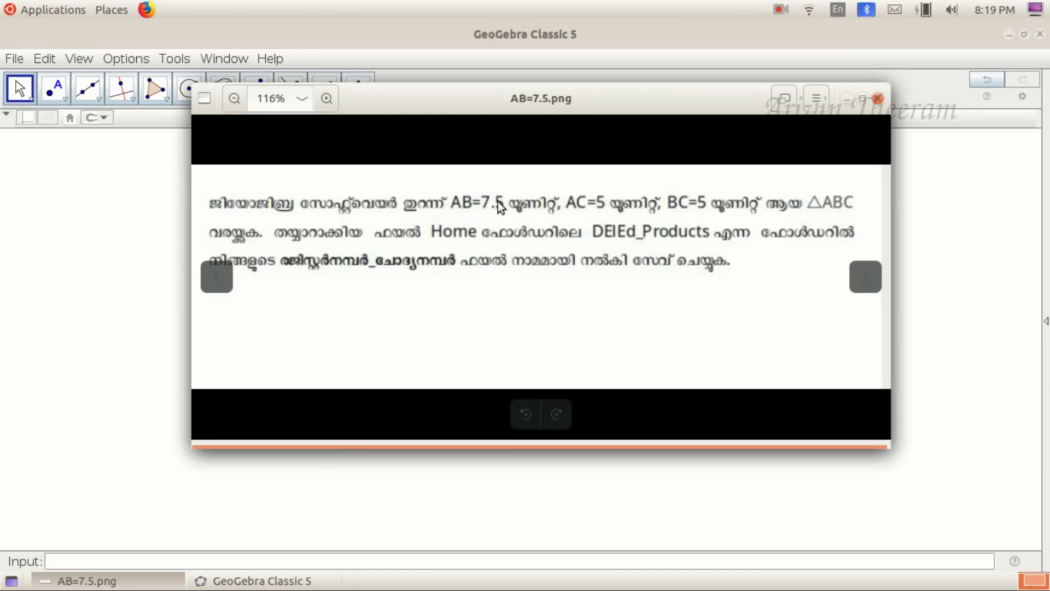
Step: Return to GeoGebra and place a test point with the Point tool, then undo it
left_click(141, 580)
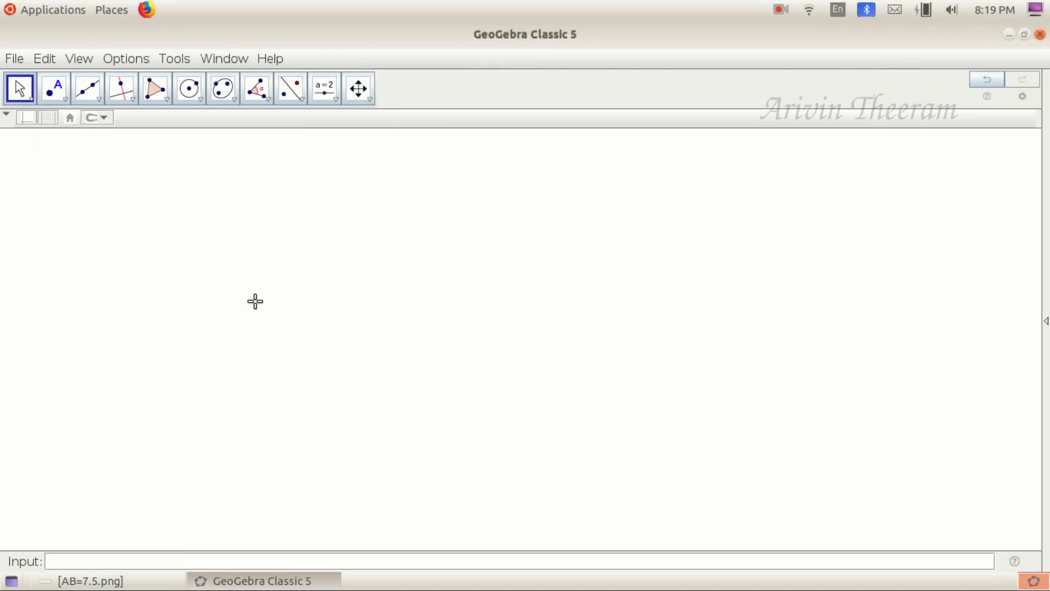
left_click(57, 93)
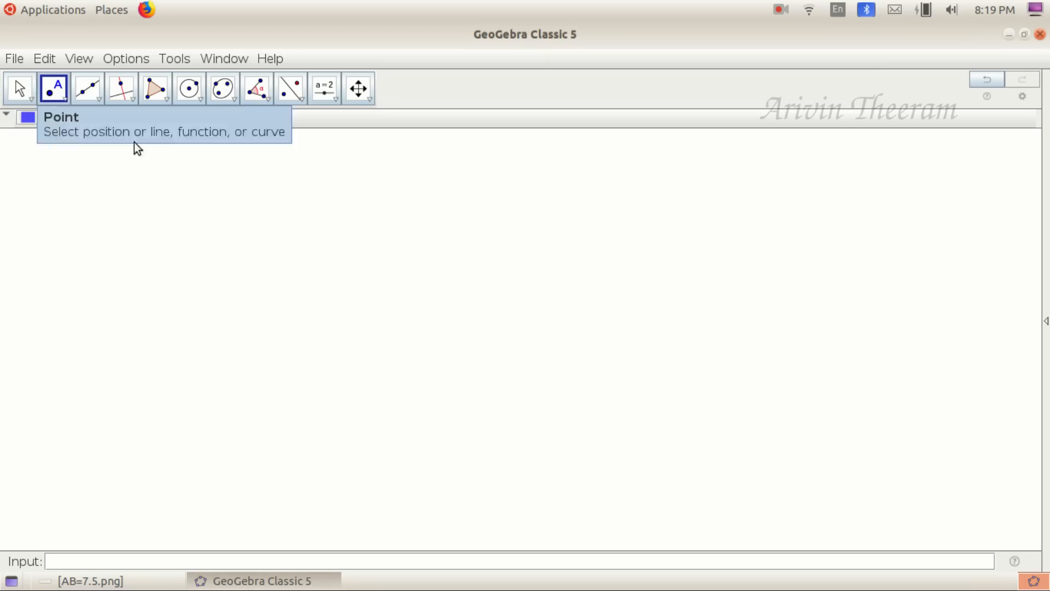
left_click(225, 317)
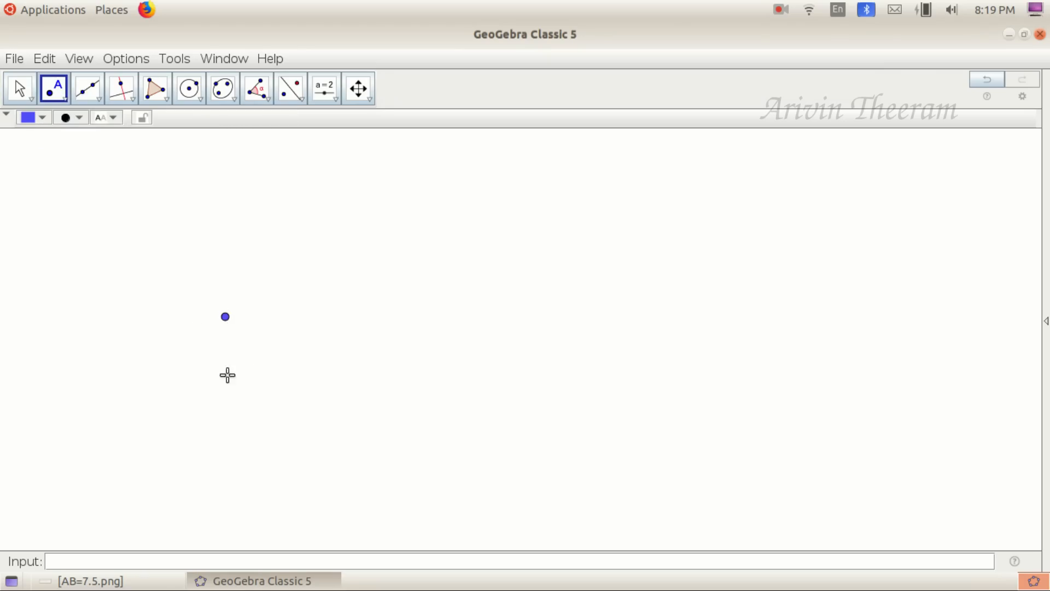
left_click(974, 81)
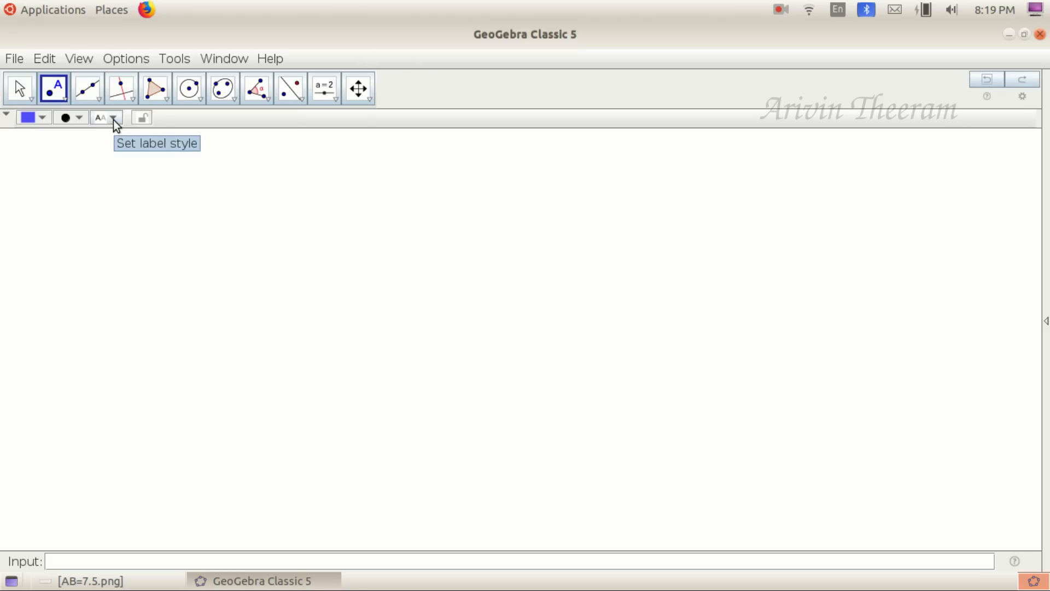
Step: Set the label style for new points to Name, undoing trial point A
left_click(114, 120)
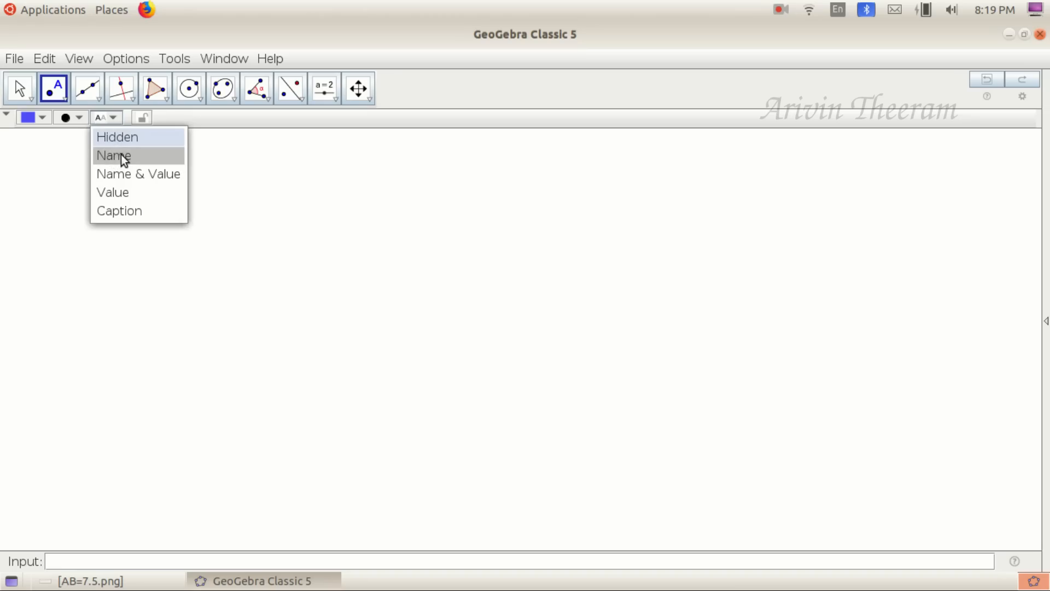
left_click(121, 155)
left_click(110, 123)
left_click(108, 150)
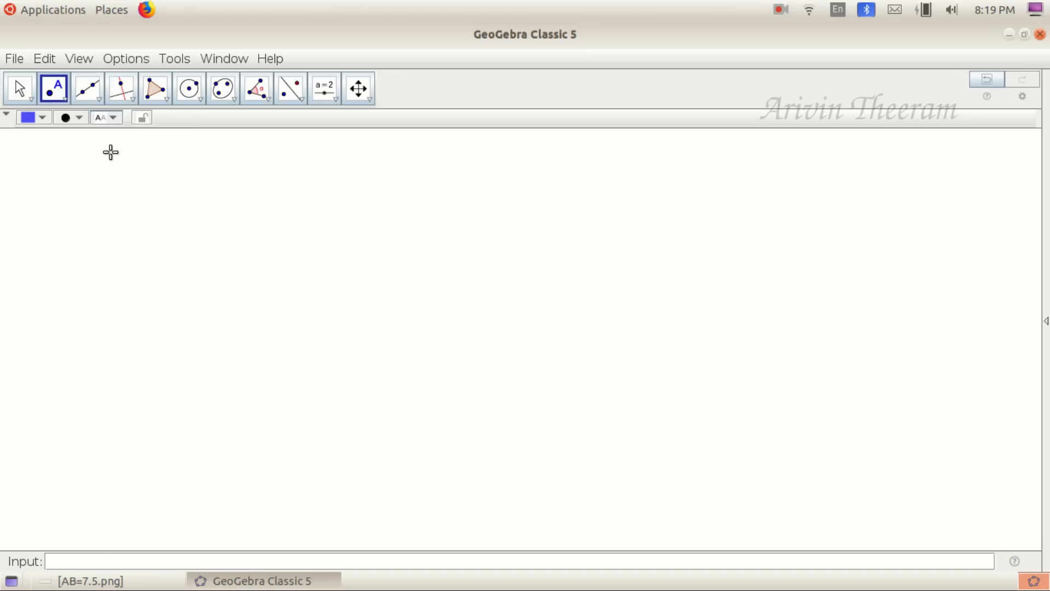
left_click(178, 283)
left_click(980, 83)
left_click(112, 118)
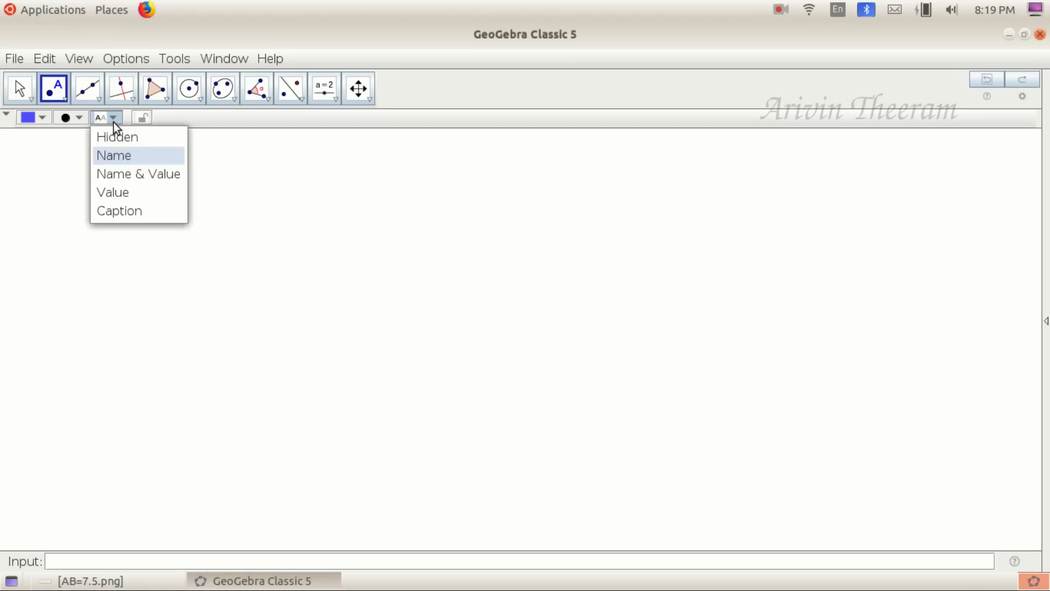
left_click(119, 157)
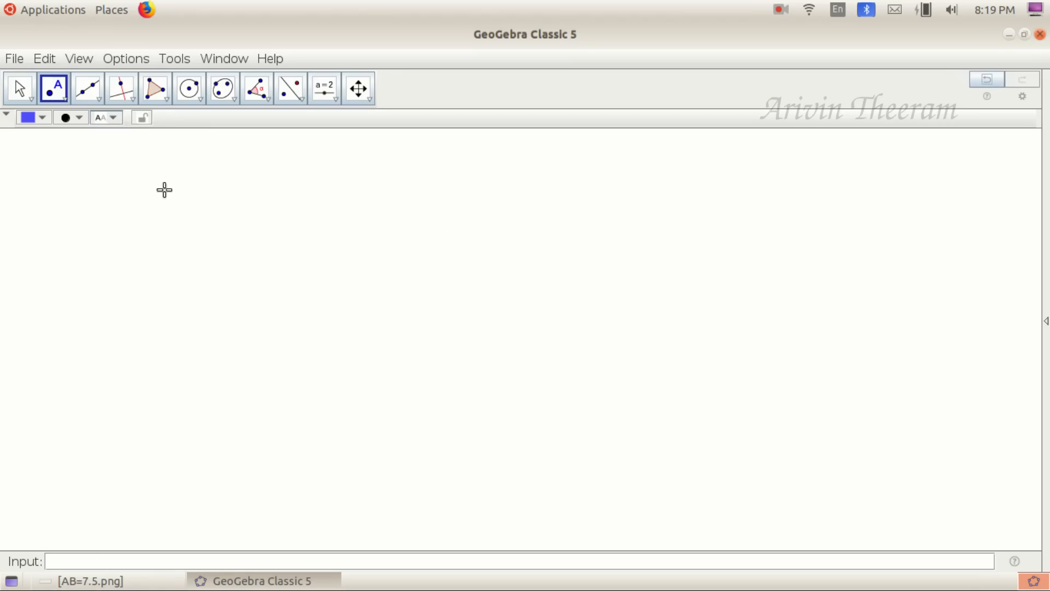
Step: Draw segment AB of length 7.5 with Segment with Given Length
left_click(100, 102)
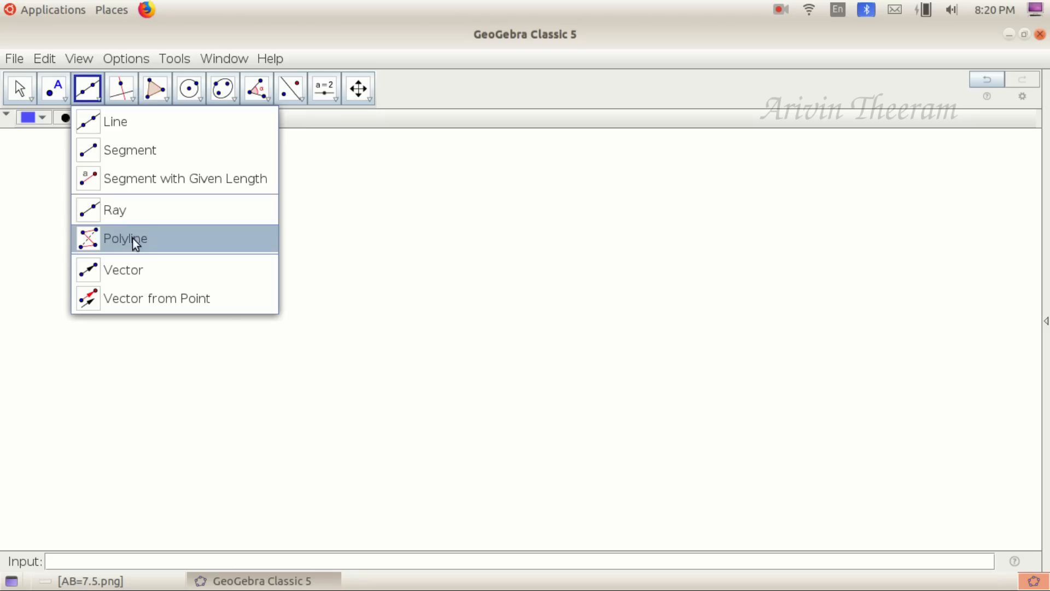
left_click(117, 178)
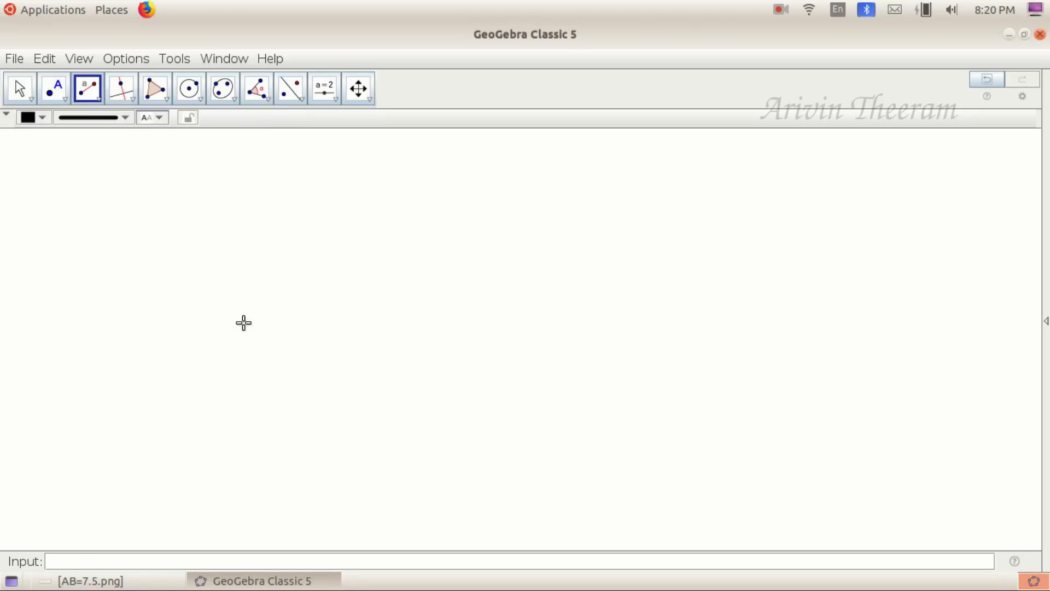
left_click(235, 307)
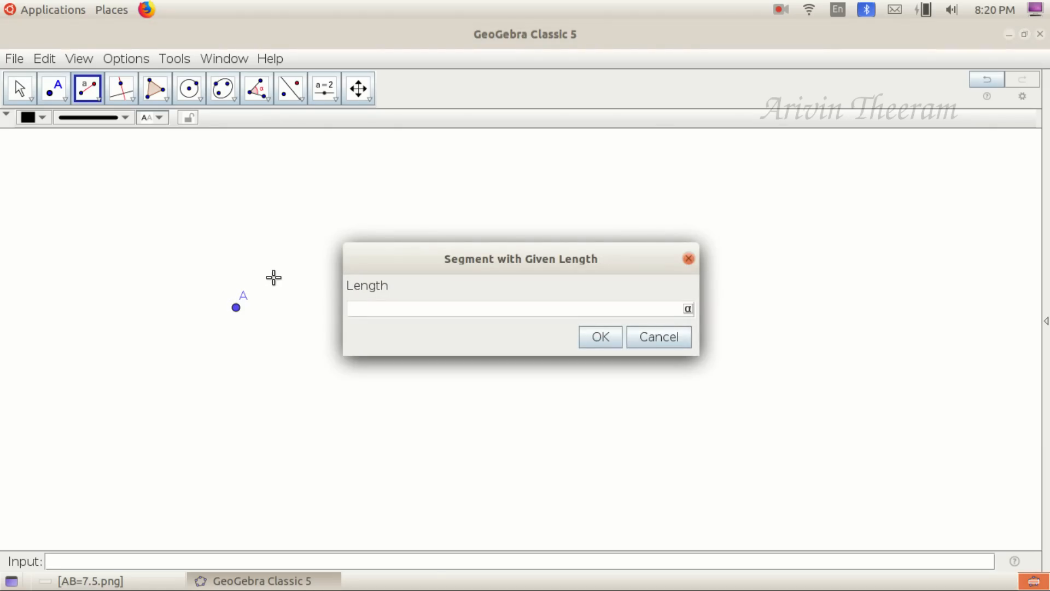
type("7.5")
left_click(591, 337)
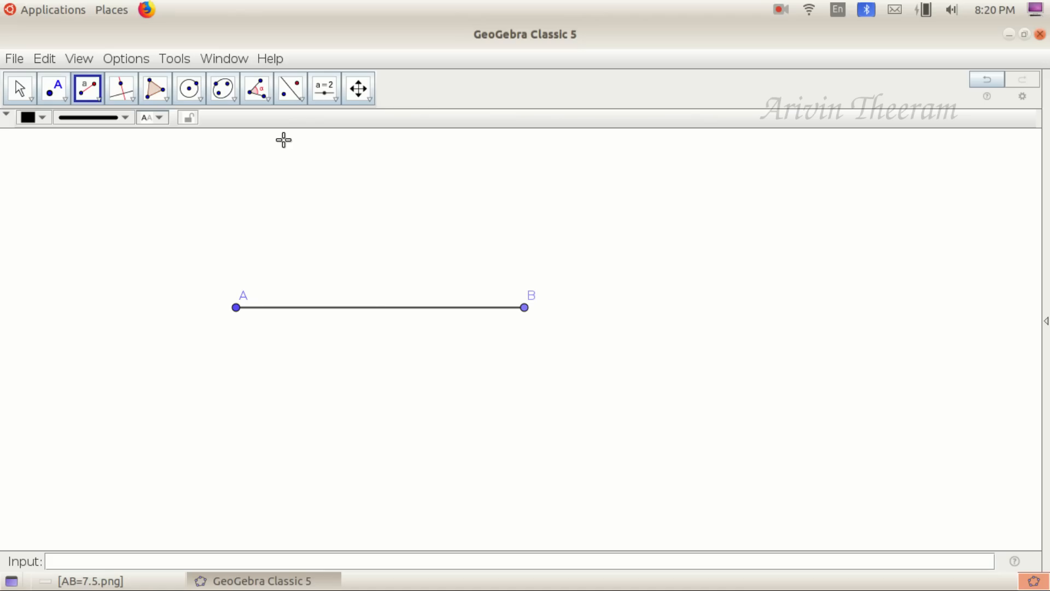
Step: Show AB's length with Distance or Length, then undo the label
left_click(267, 100)
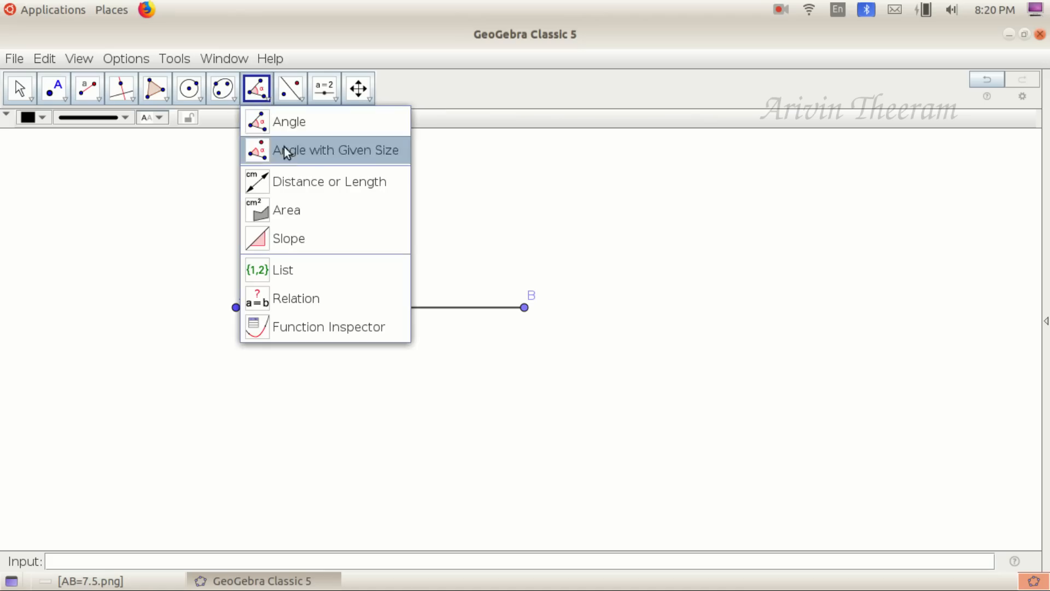
left_click(301, 183)
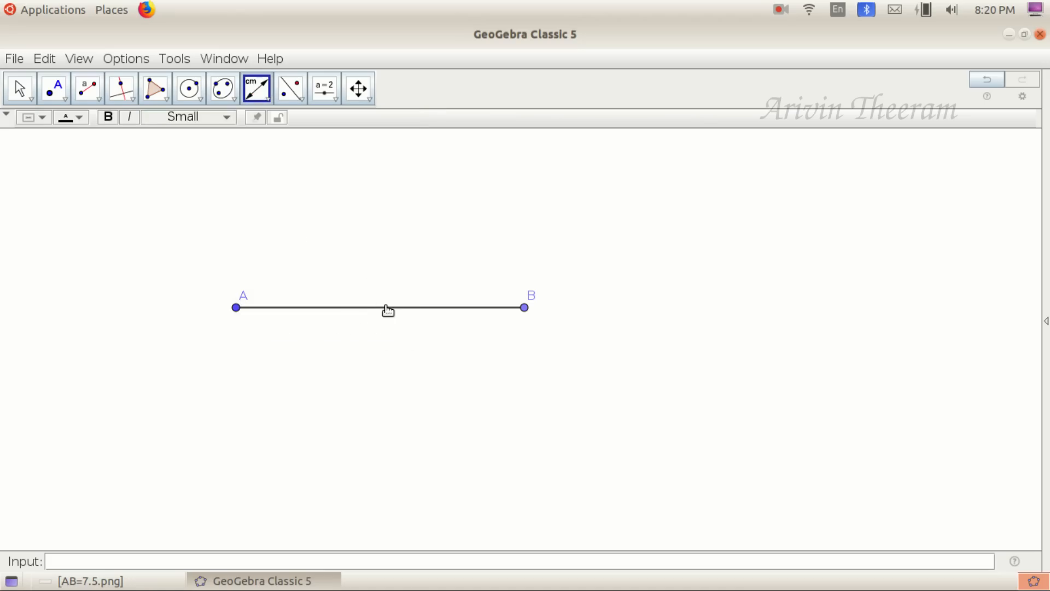
left_click(388, 308)
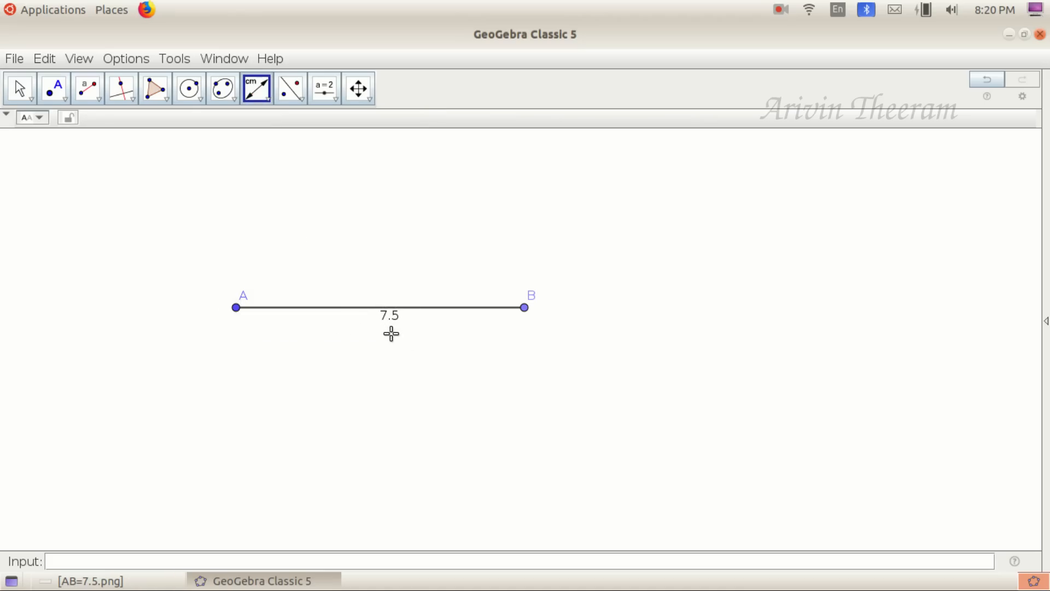
left_click(983, 81)
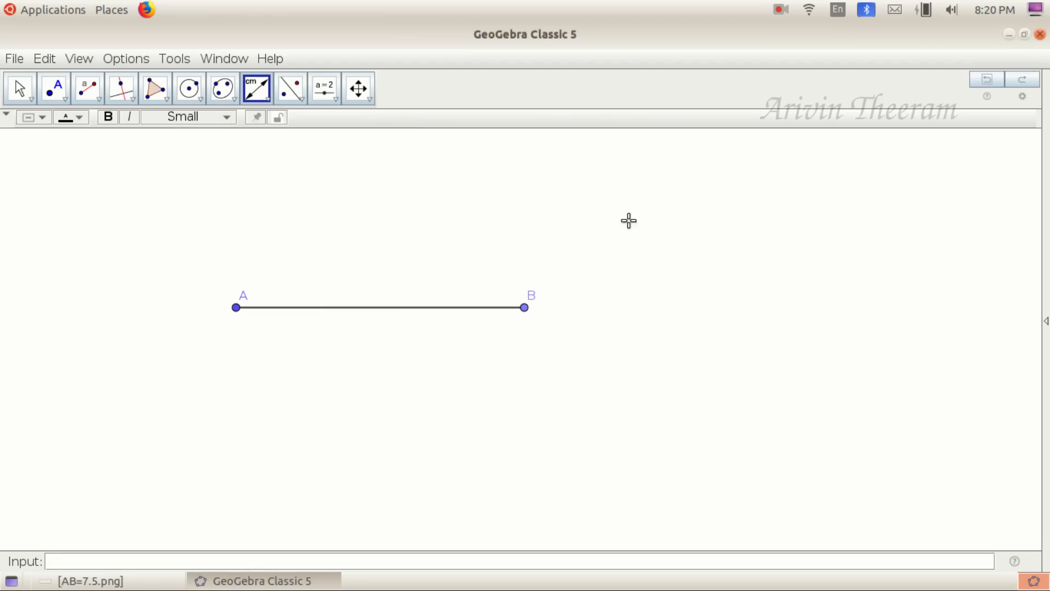
Step: Open segment AB's options, then review the AB=7.5.png question image and minimize it
left_click(21, 88)
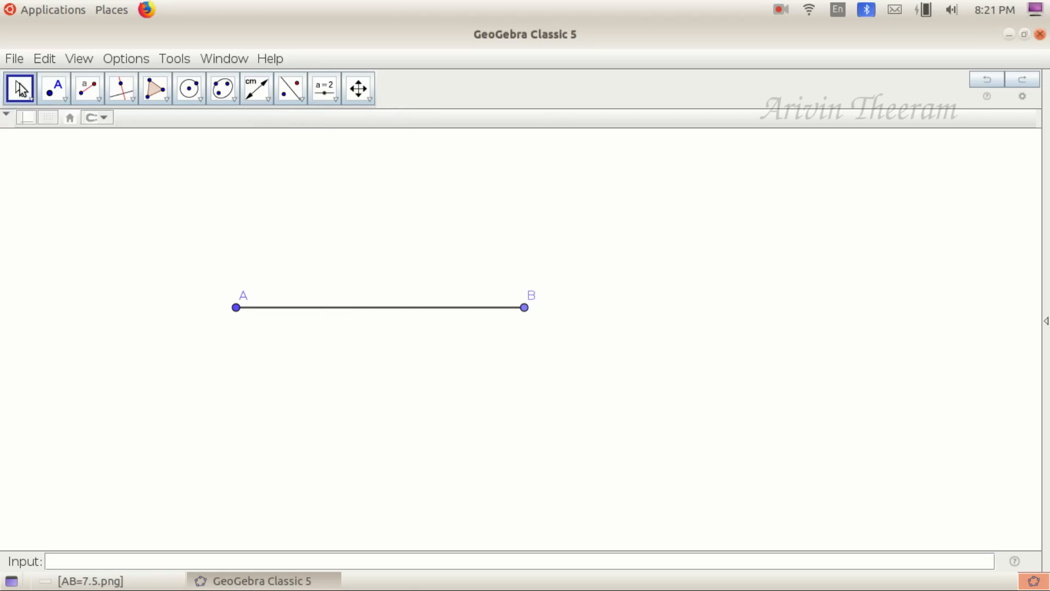
left_click(99, 99)
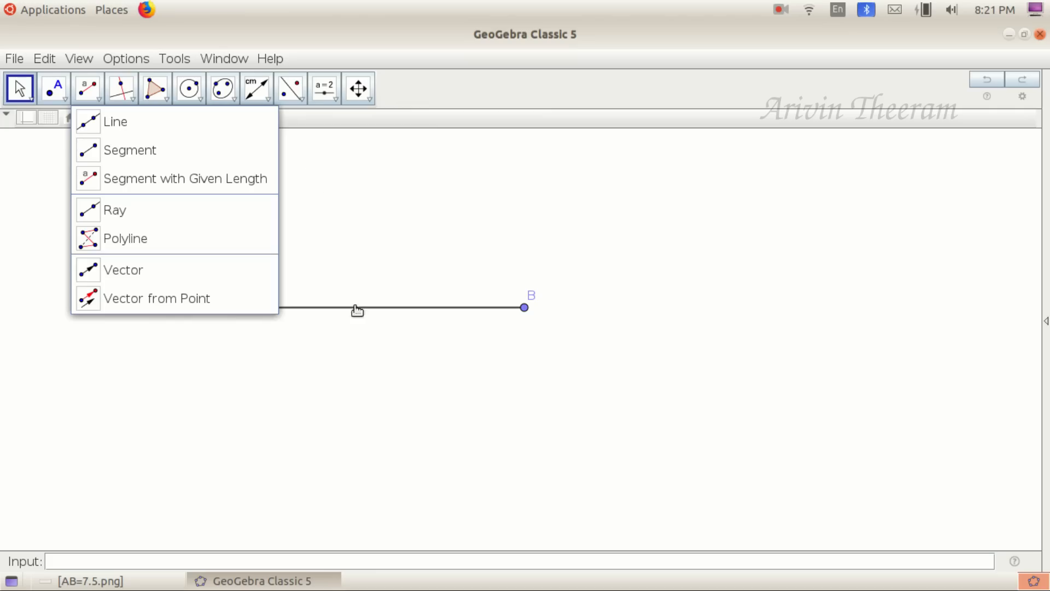
right_click(415, 311)
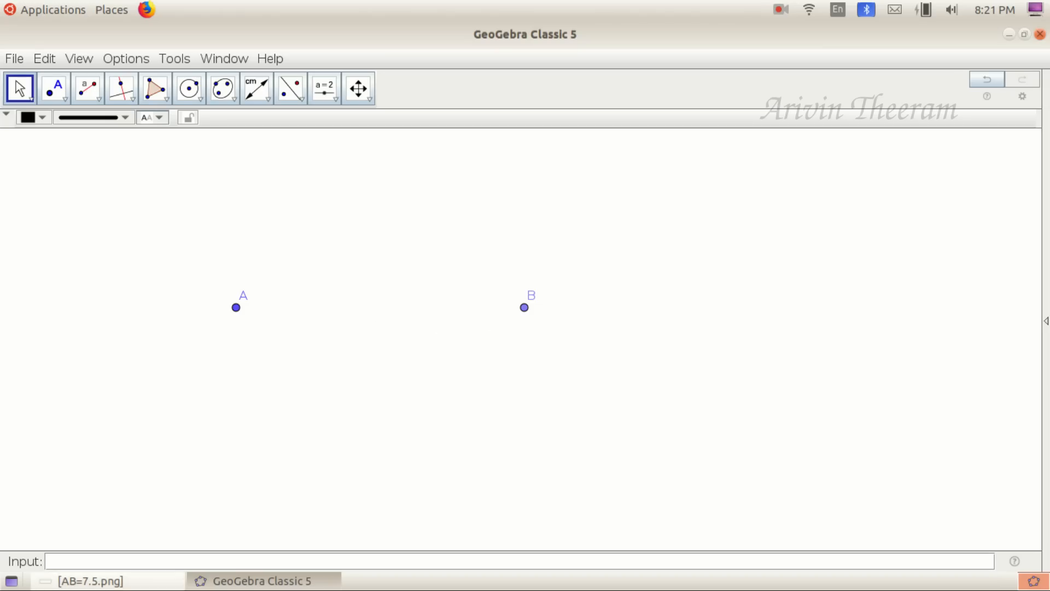
left_click(90, 581)
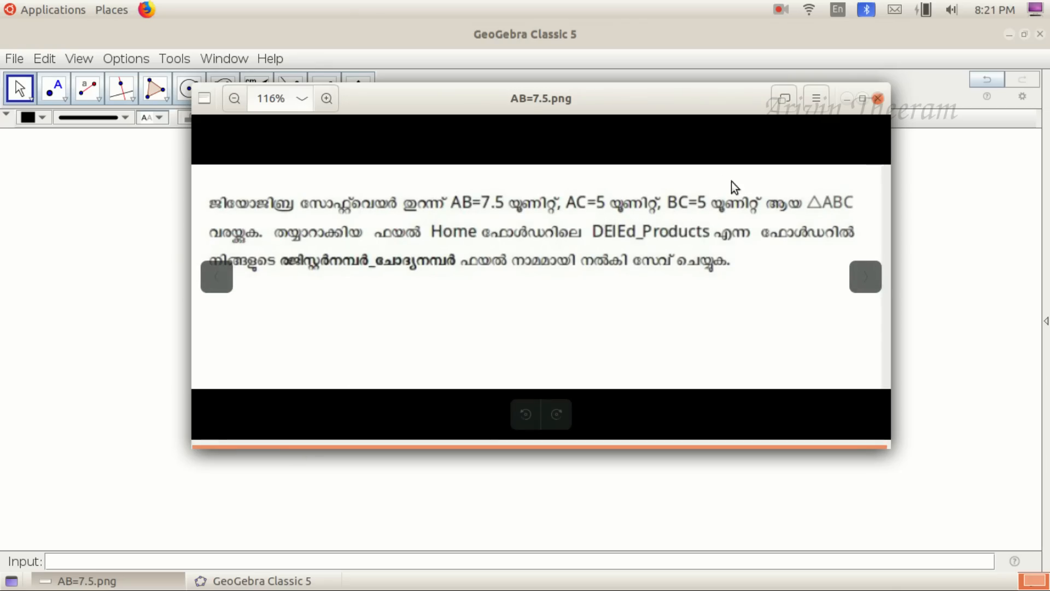
left_click(846, 99)
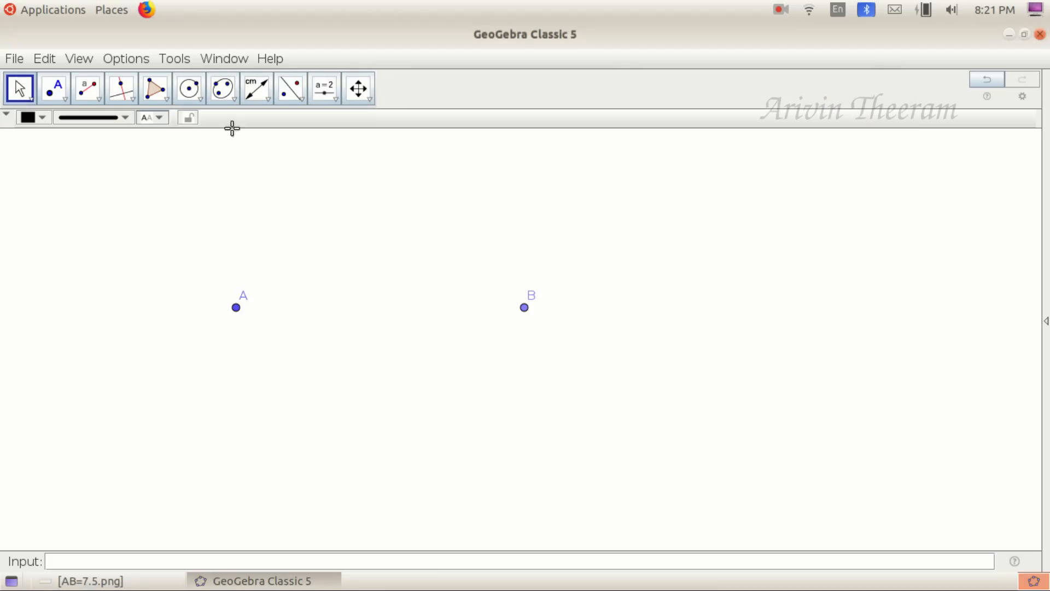
Step: Draw two radius-5 circles, one centred on A and one centred on B
left_click(198, 100)
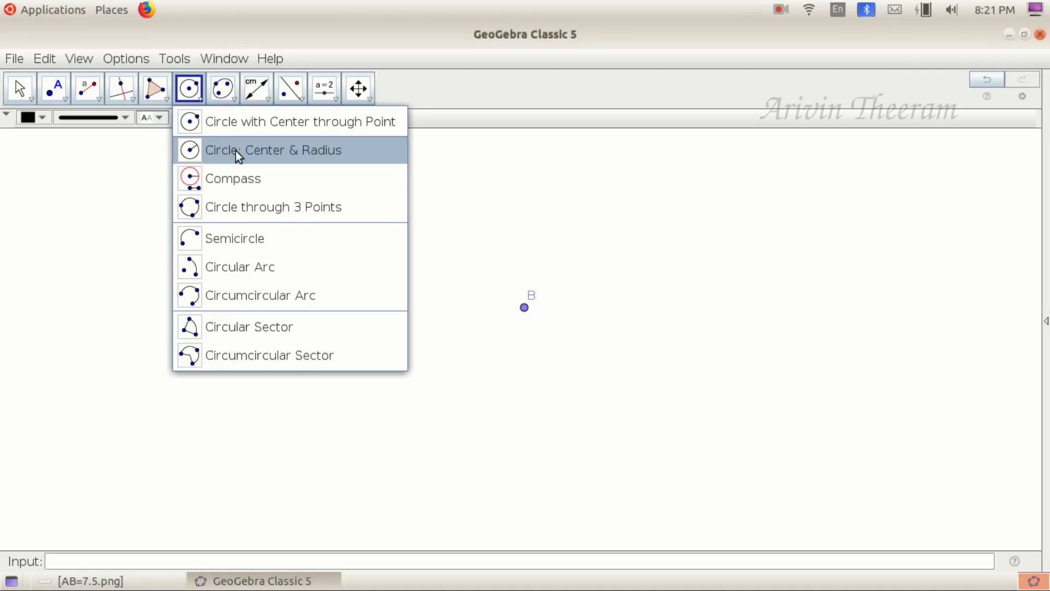
left_click(259, 150)
left_click(236, 308)
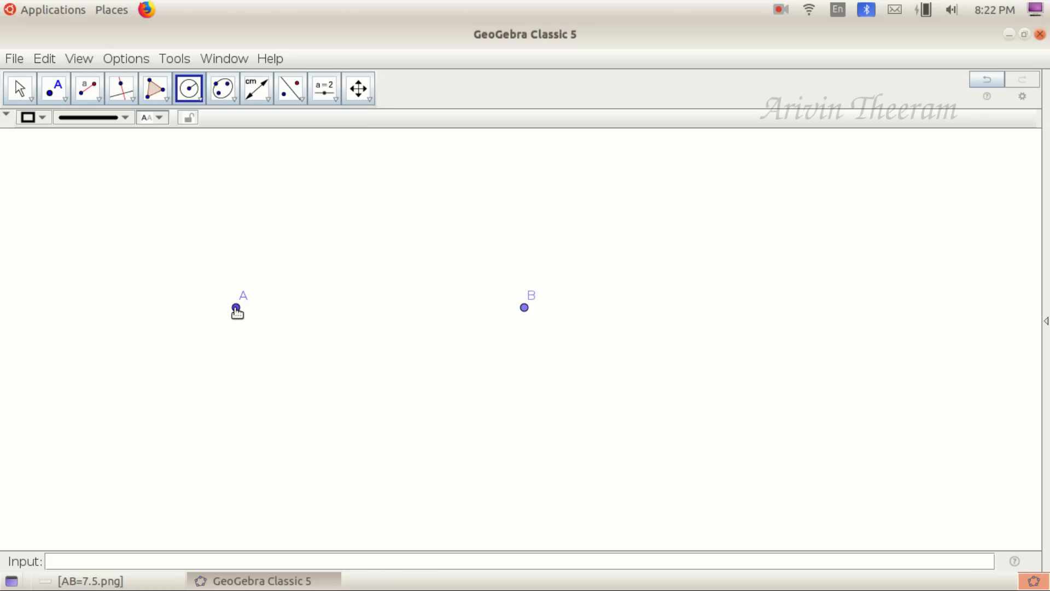
left_click(236, 309)
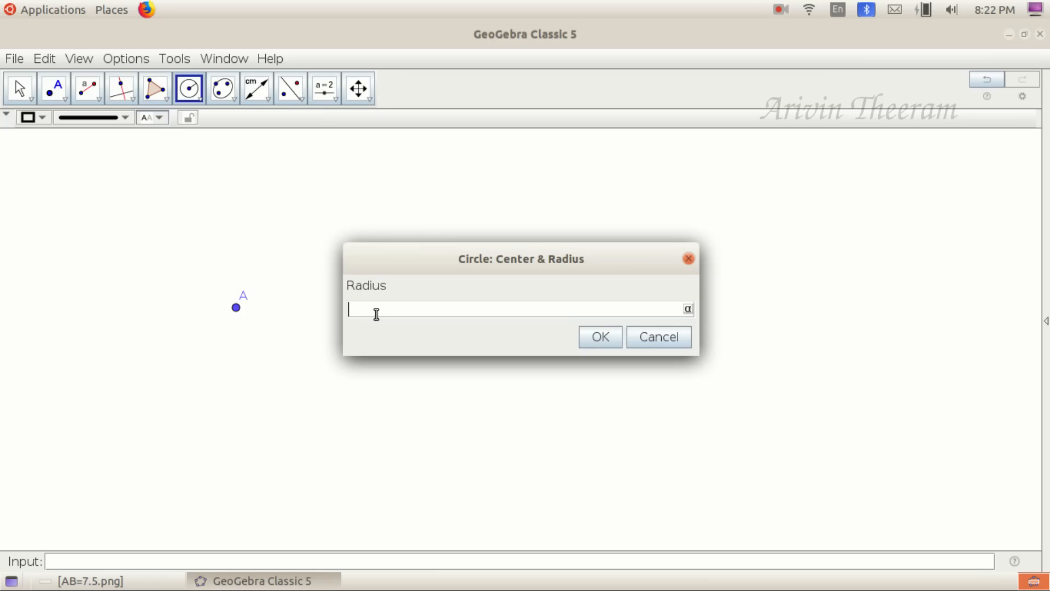
type("5")
left_click(600, 336)
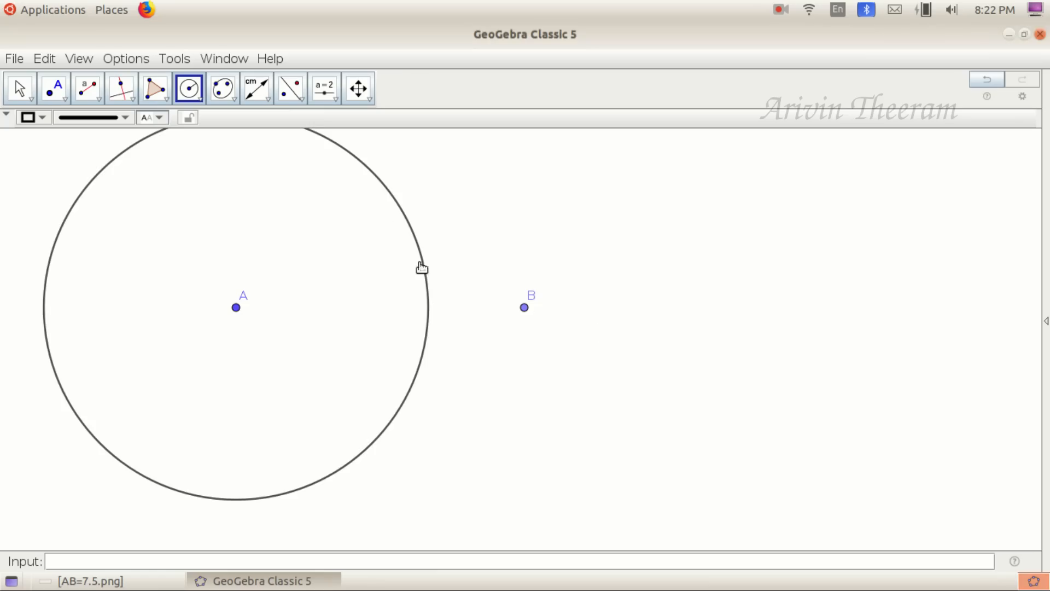
left_click(524, 308)
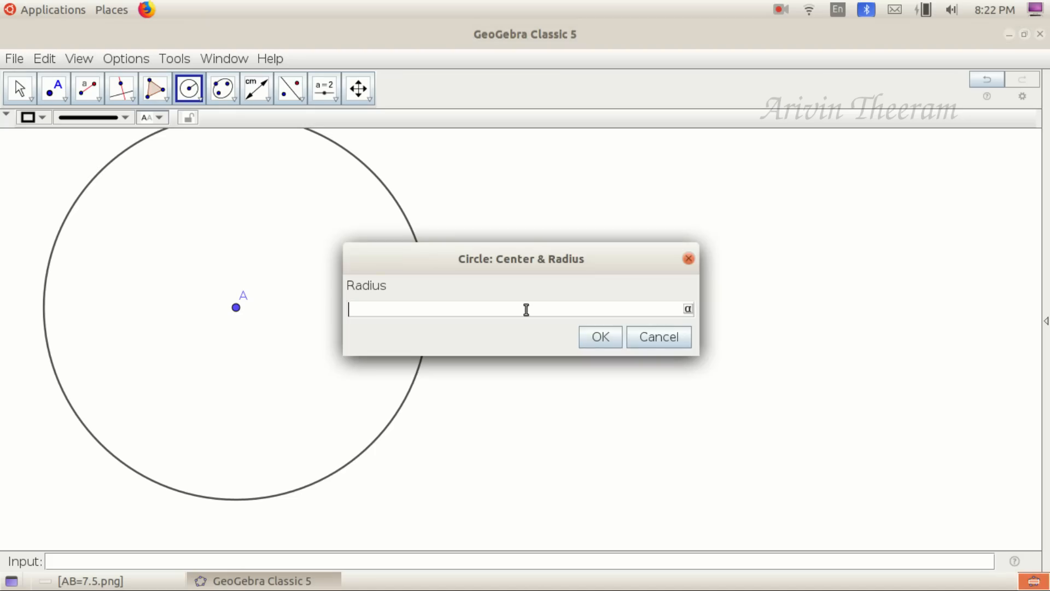
type("5")
left_click(601, 337)
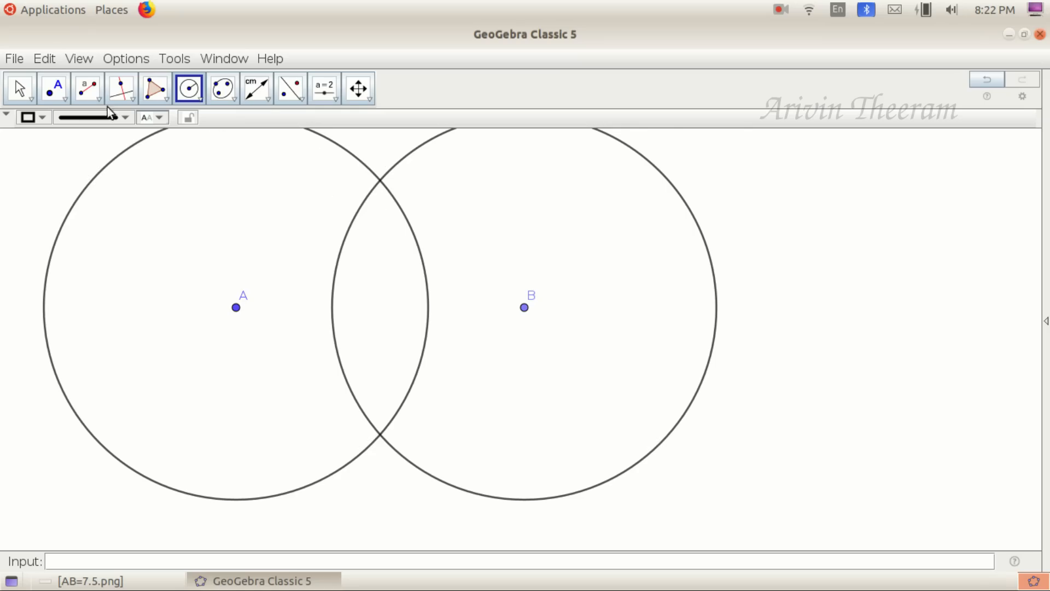
Step: Intersect the two circles to create points C above and D below the base
left_click(64, 100)
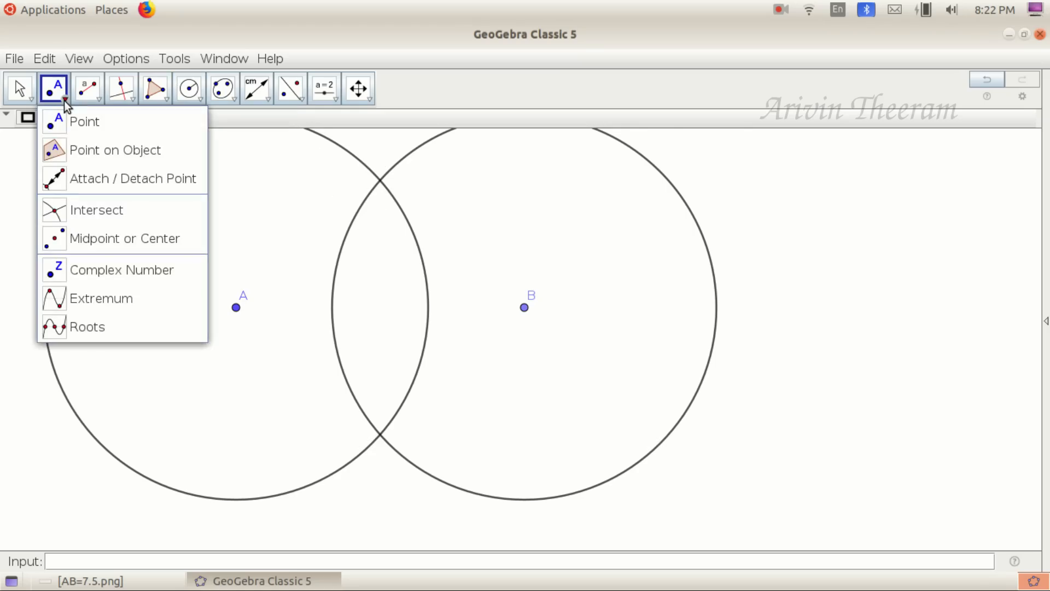
left_click(110, 215)
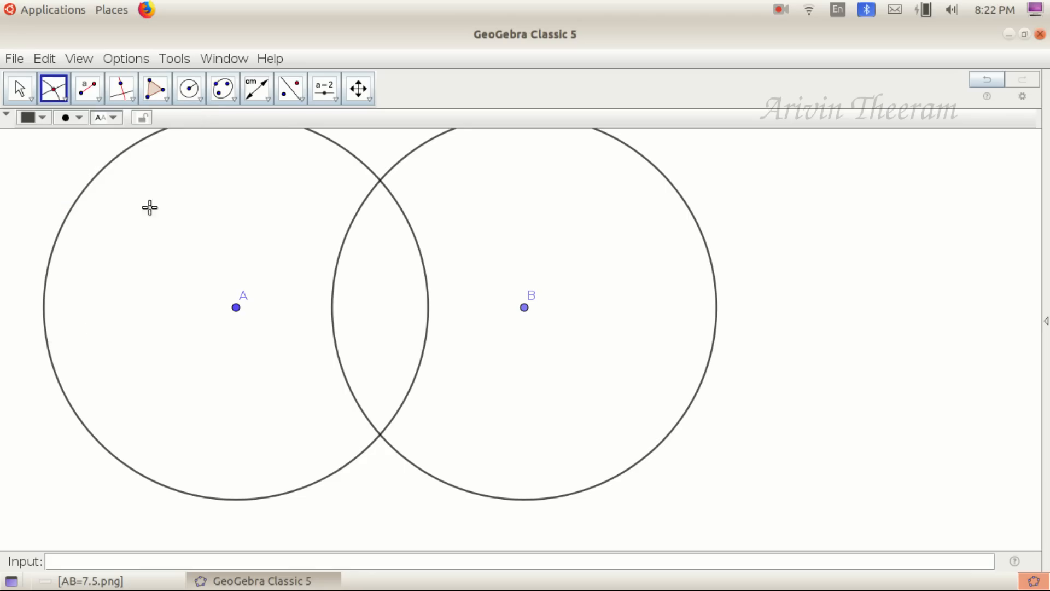
left_click(414, 234)
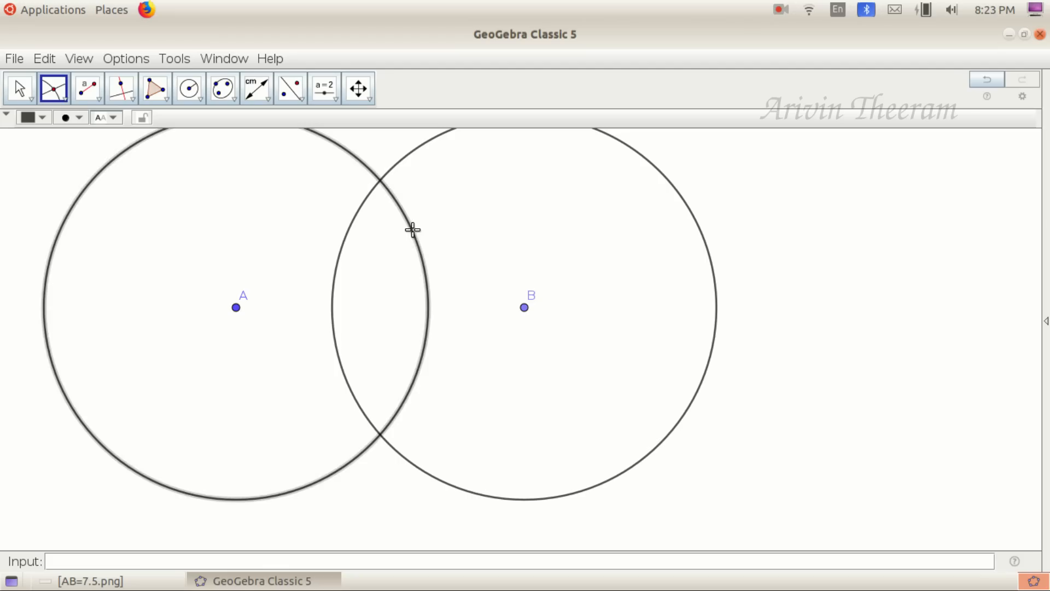
left_click(352, 230)
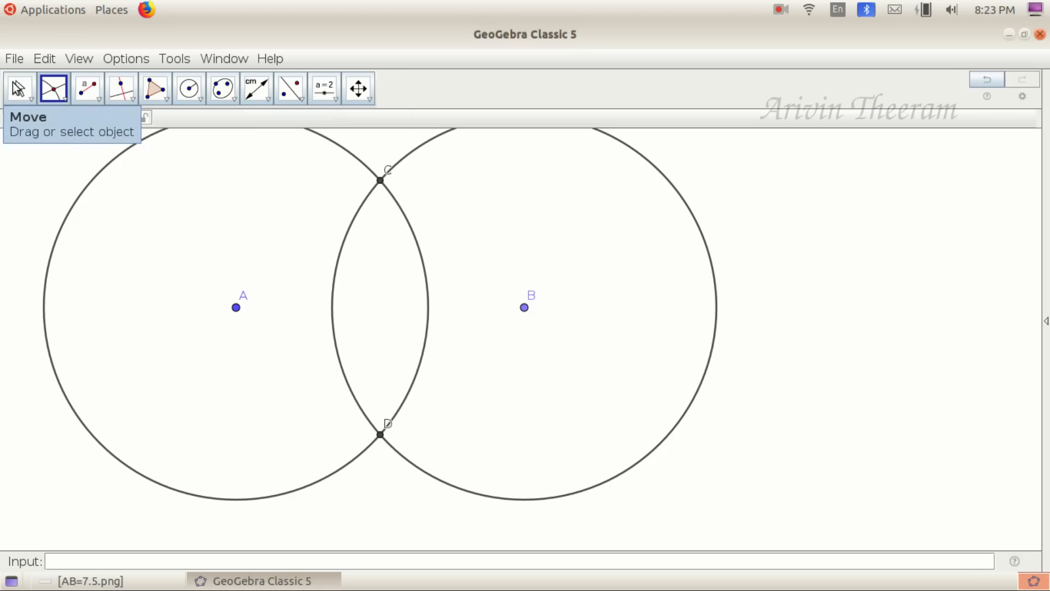
left_click(18, 88)
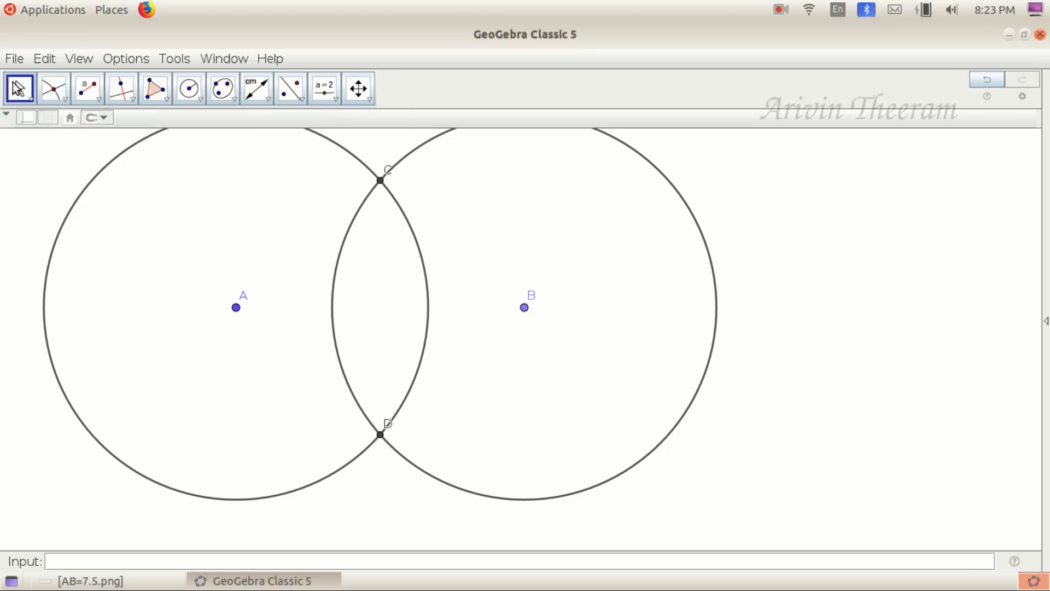
Step: Hide both circles and point D, then bring back the AB=7.5.png image
right_click(80, 191)
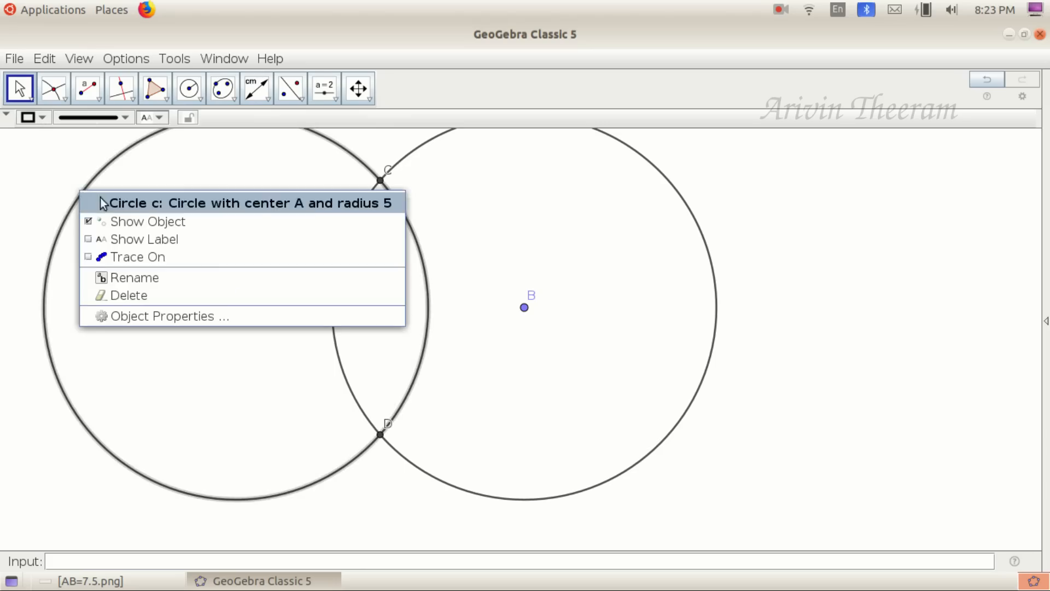
left_click(113, 220)
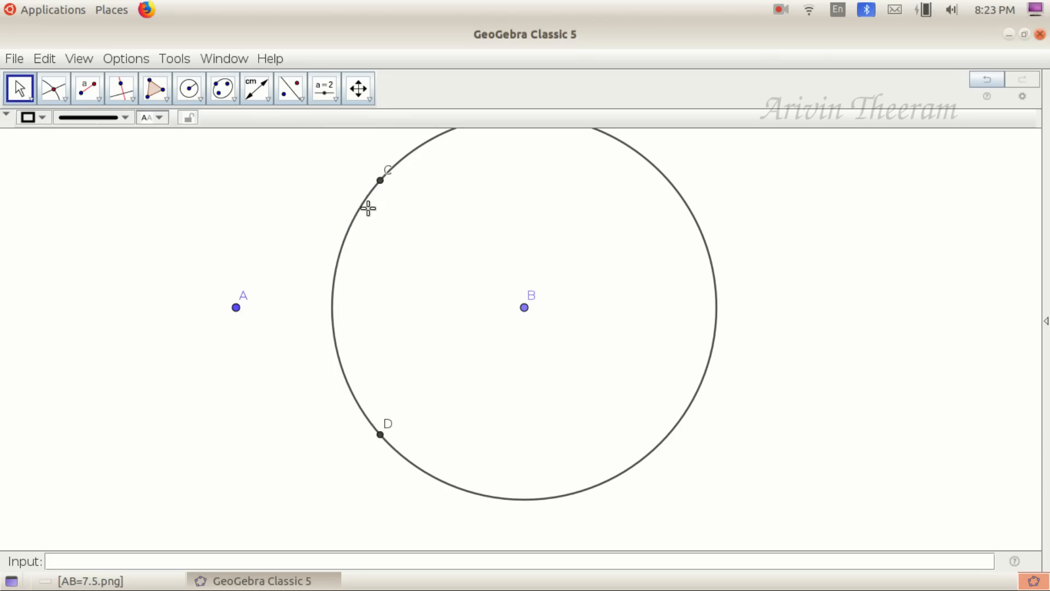
right_click(343, 250)
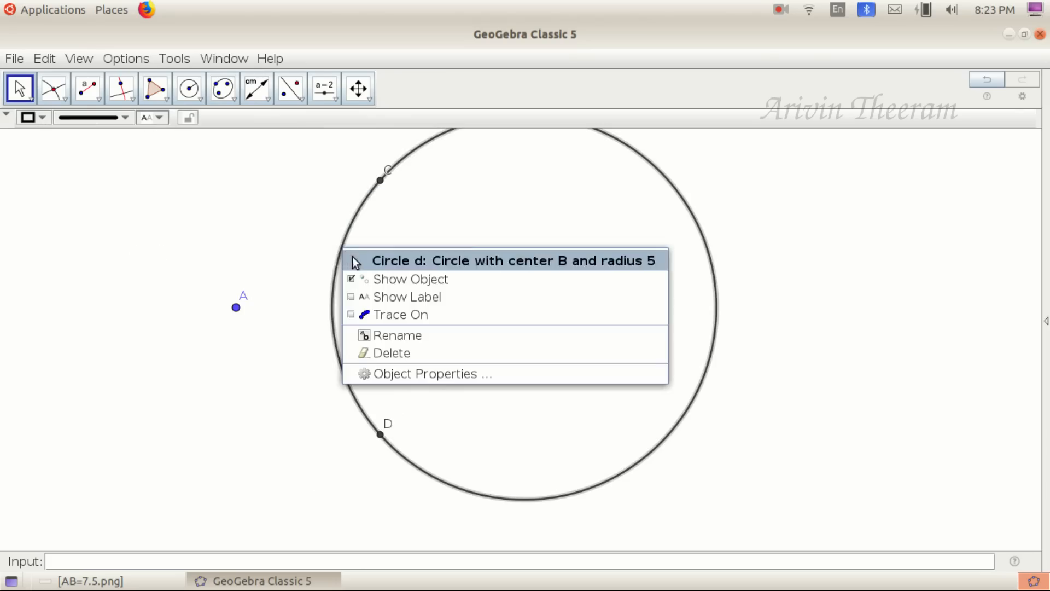
left_click(365, 279)
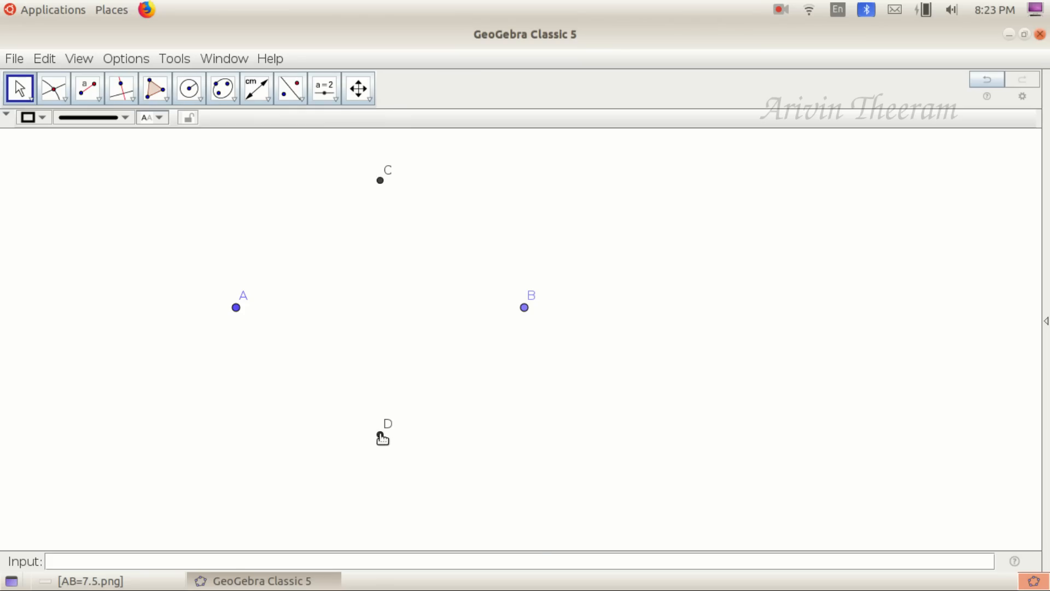
right_click(381, 436)
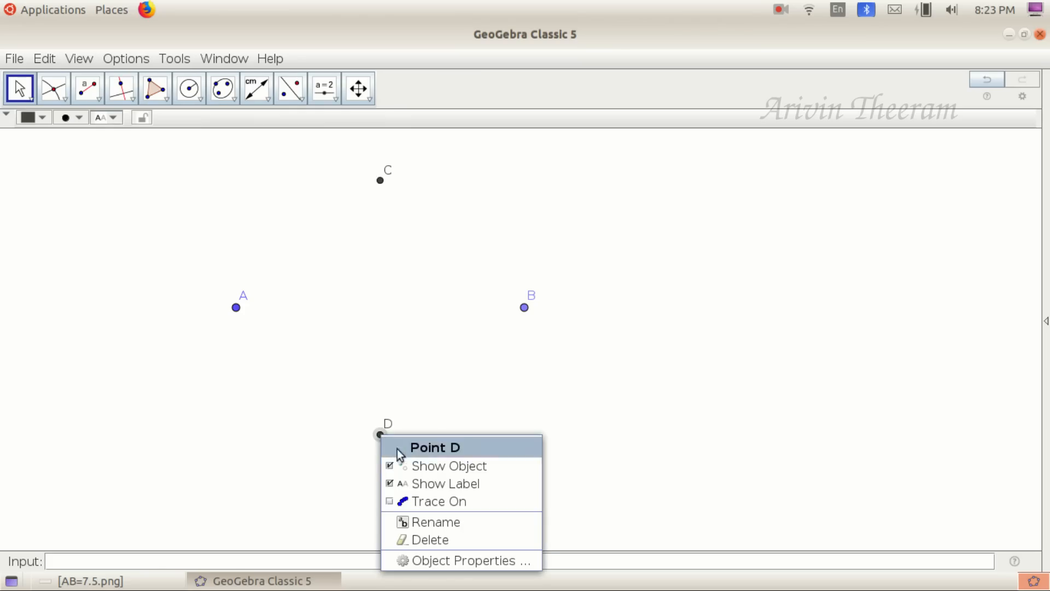
left_click(413, 466)
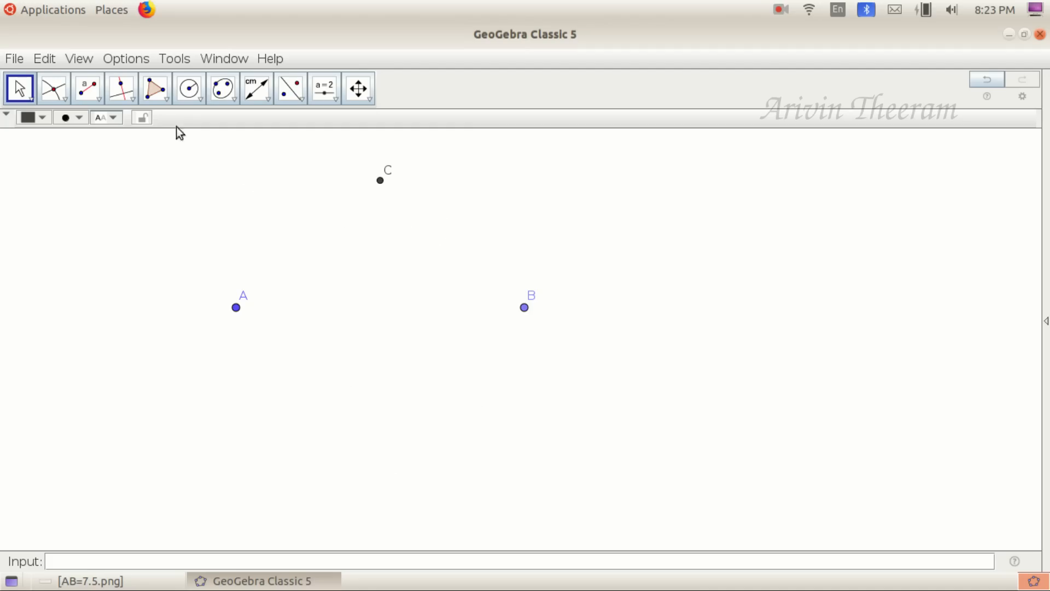
left_click(166, 101)
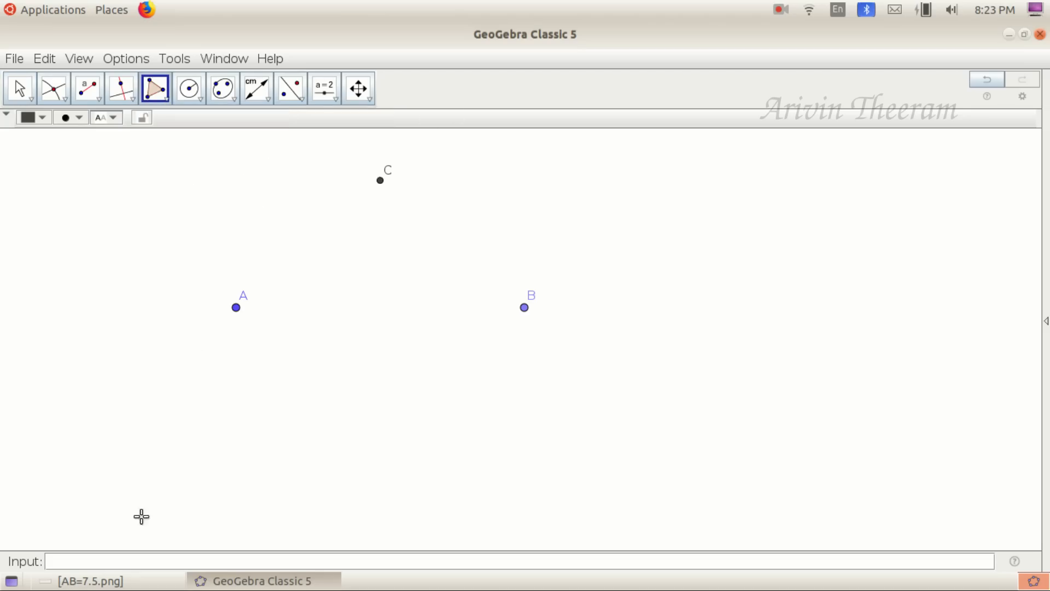
left_click(125, 582)
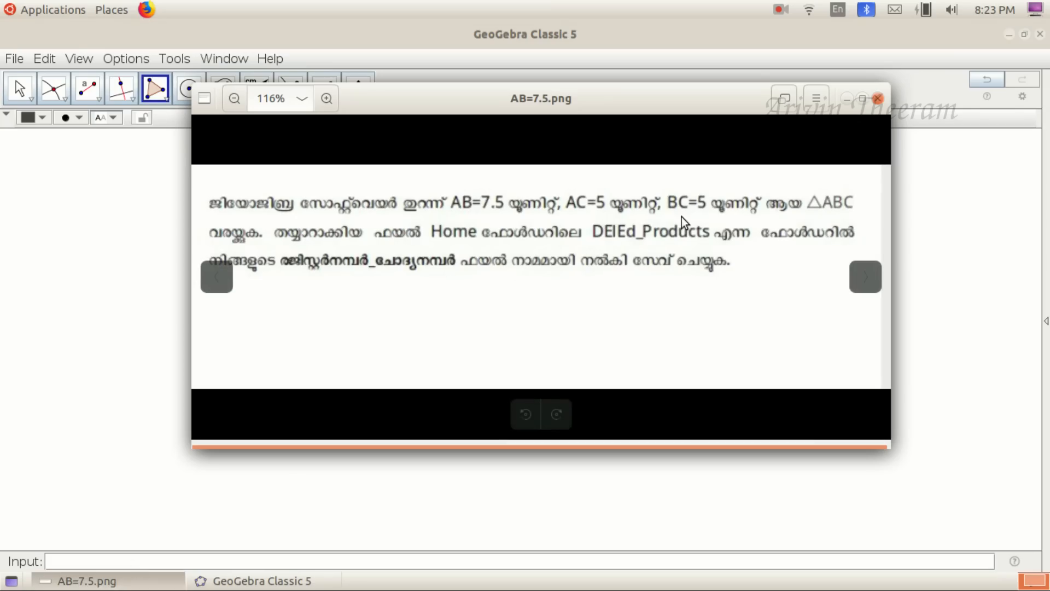
Step: Minimize the image and draw polygon A–B–C–A to form the shaded triangle
left_click(87, 581)
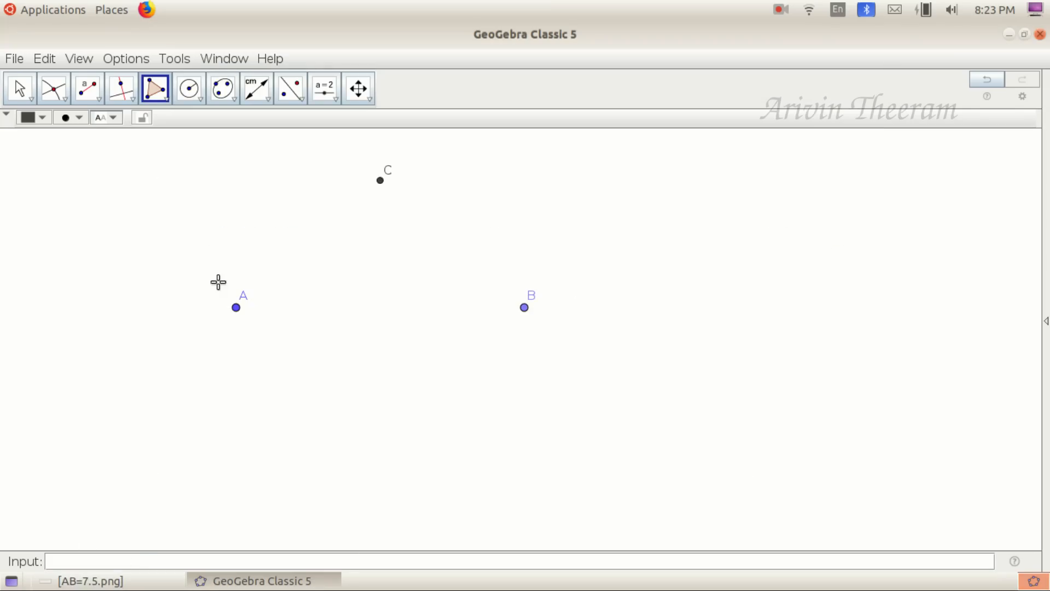
left_click(160, 97)
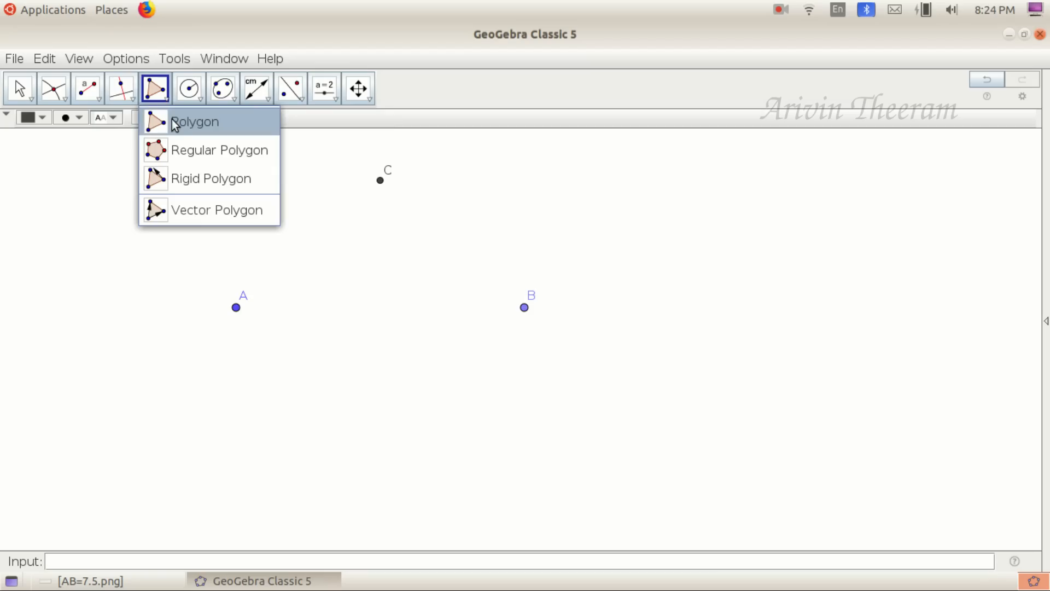
left_click(175, 122)
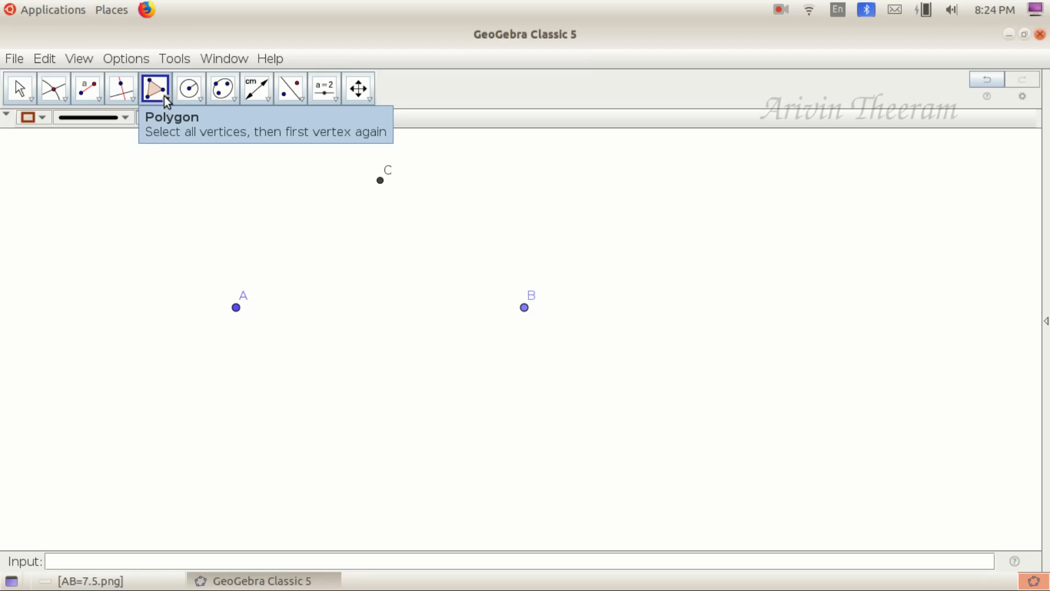
left_click(167, 101)
left_click(170, 122)
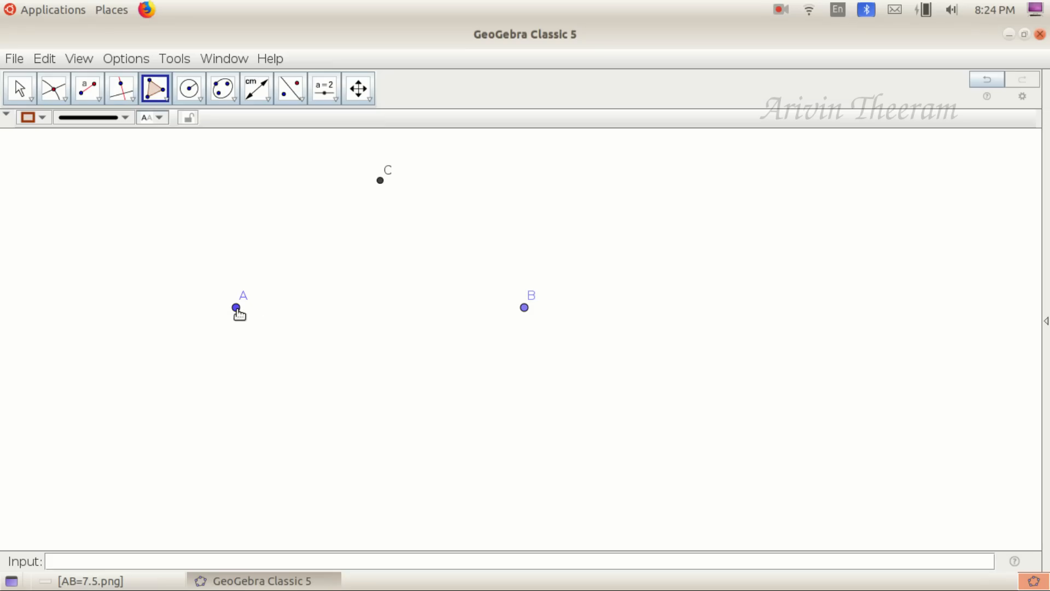
left_click(237, 308)
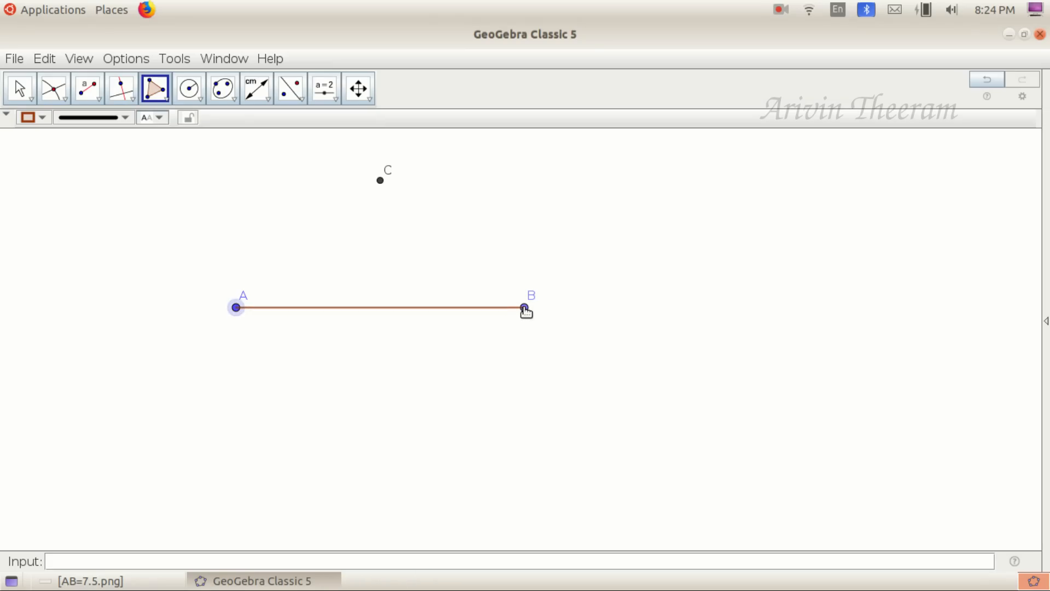
left_click(524, 308)
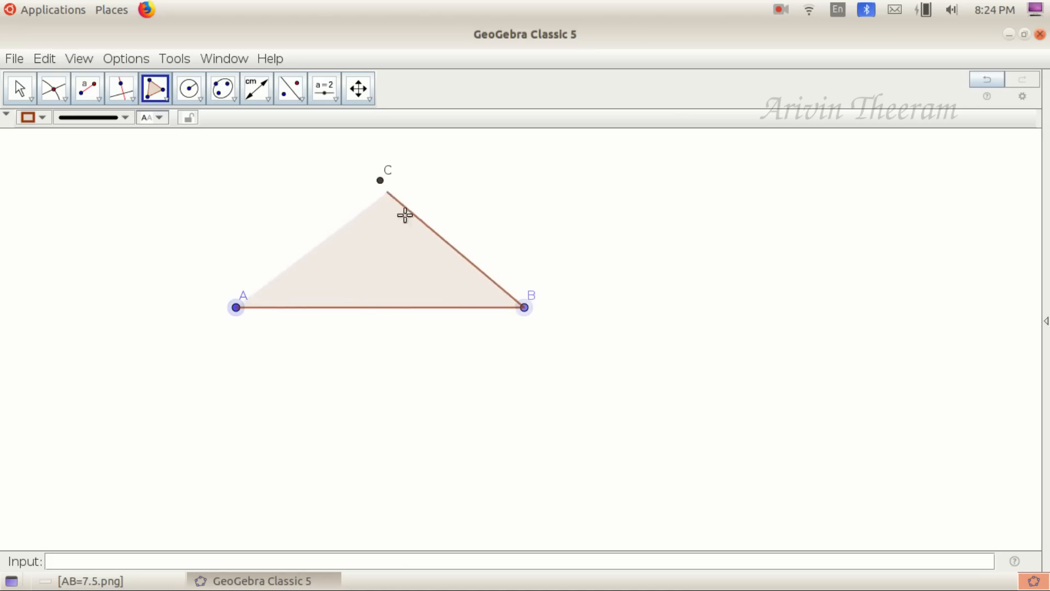
left_click(380, 181)
left_click(236, 307)
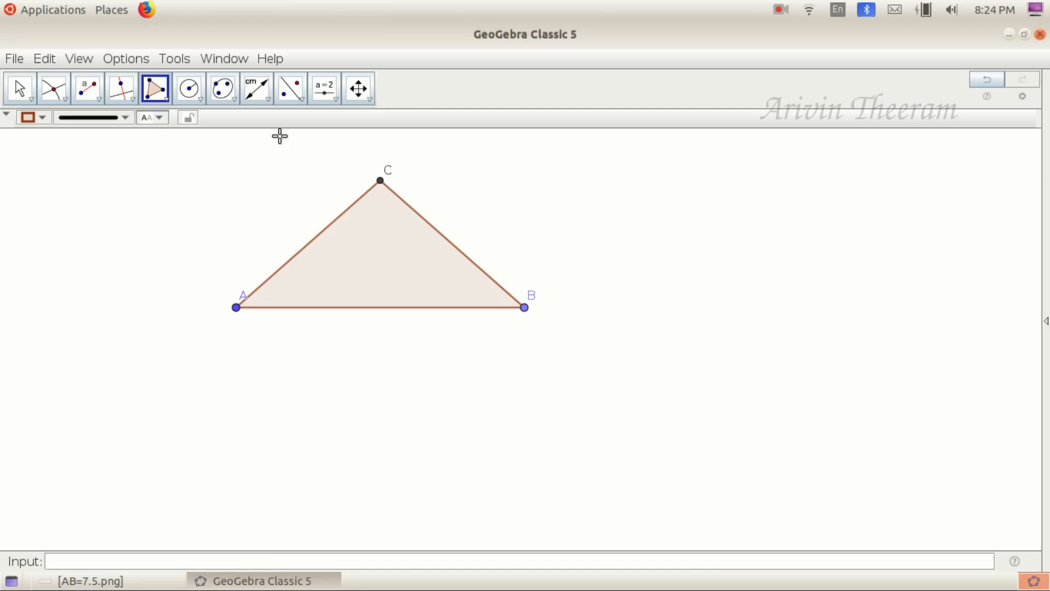
Step: Show lengths of sides AC, BC and AB (5, 5, 7.5) and bring up AB=7.5.png
left_click(268, 101)
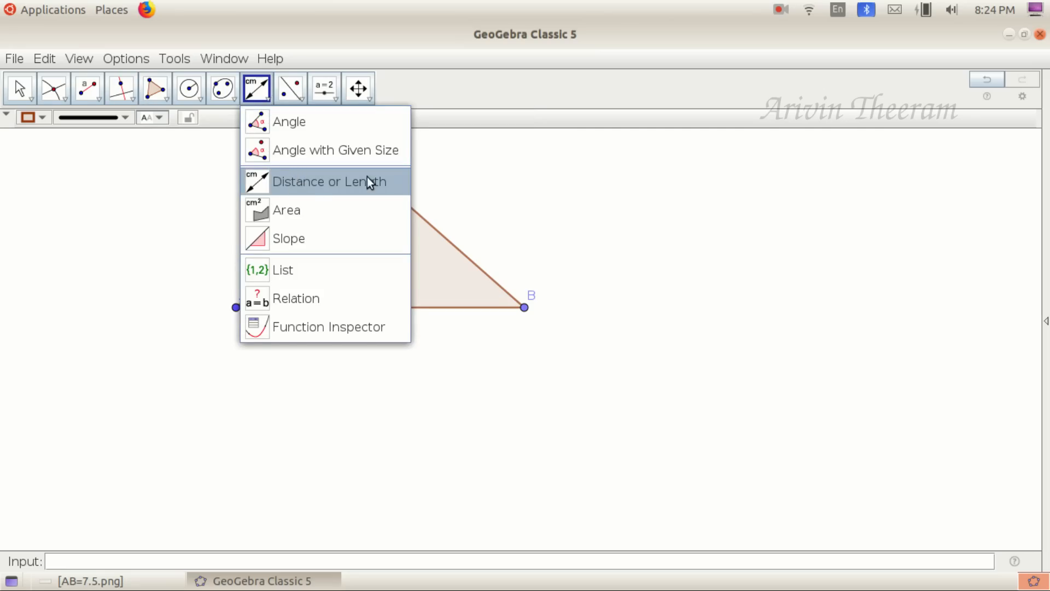
left_click(324, 181)
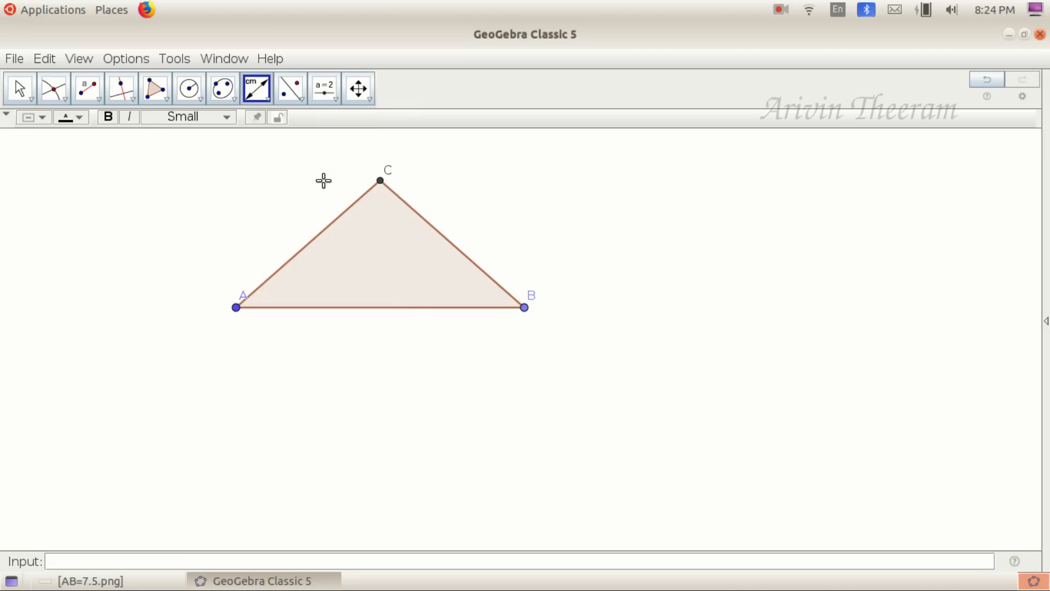
left_click(335, 225)
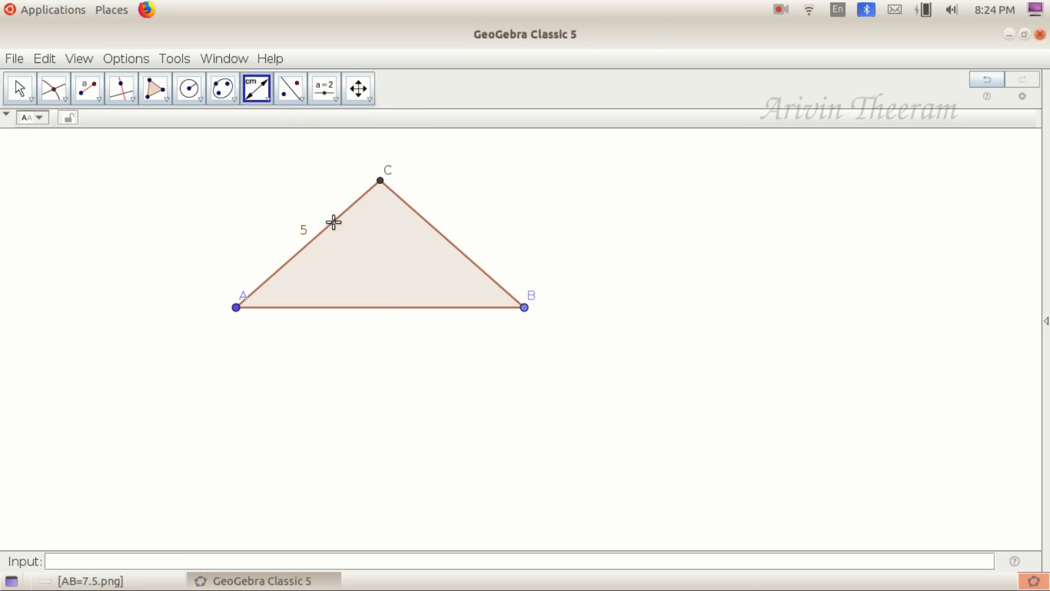
left_click(439, 235)
left_click(384, 311)
left_click(117, 582)
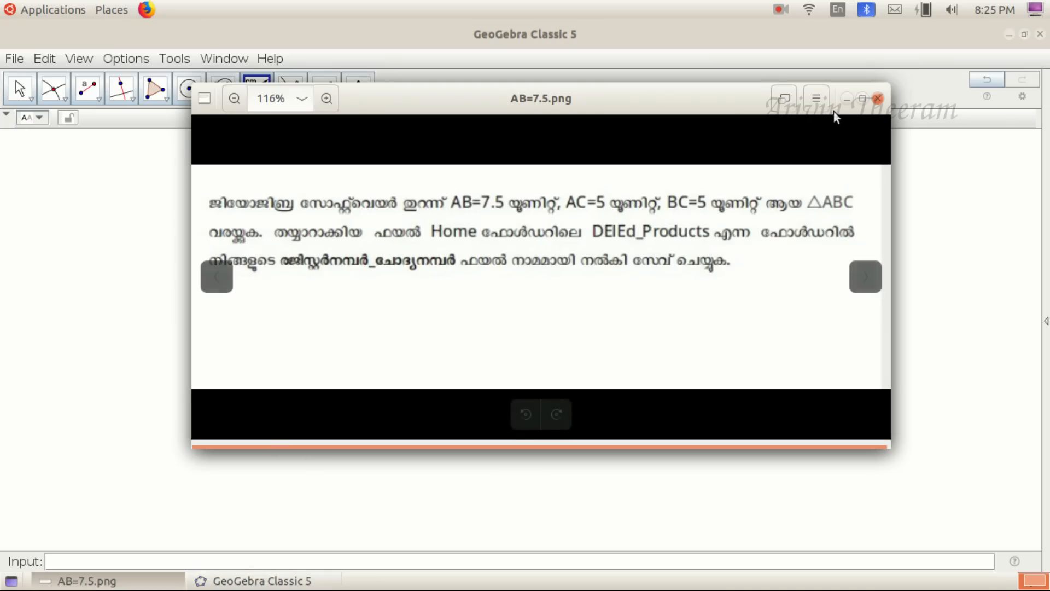
Step: Put the question image away and save the construction as 2208968_q2 in DElEd_Products
left_click(848, 99)
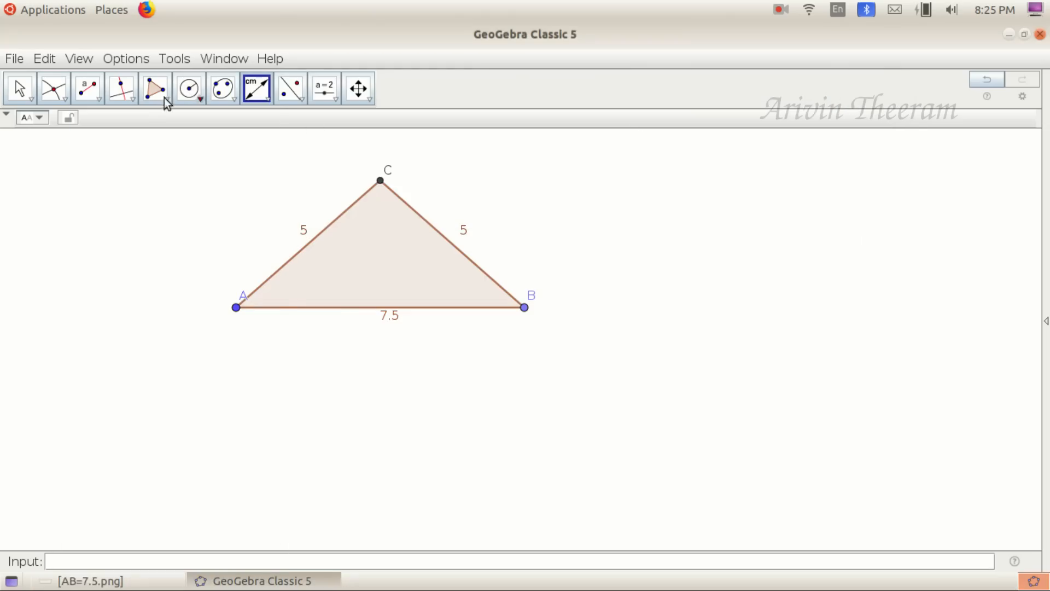
left_click(19, 62)
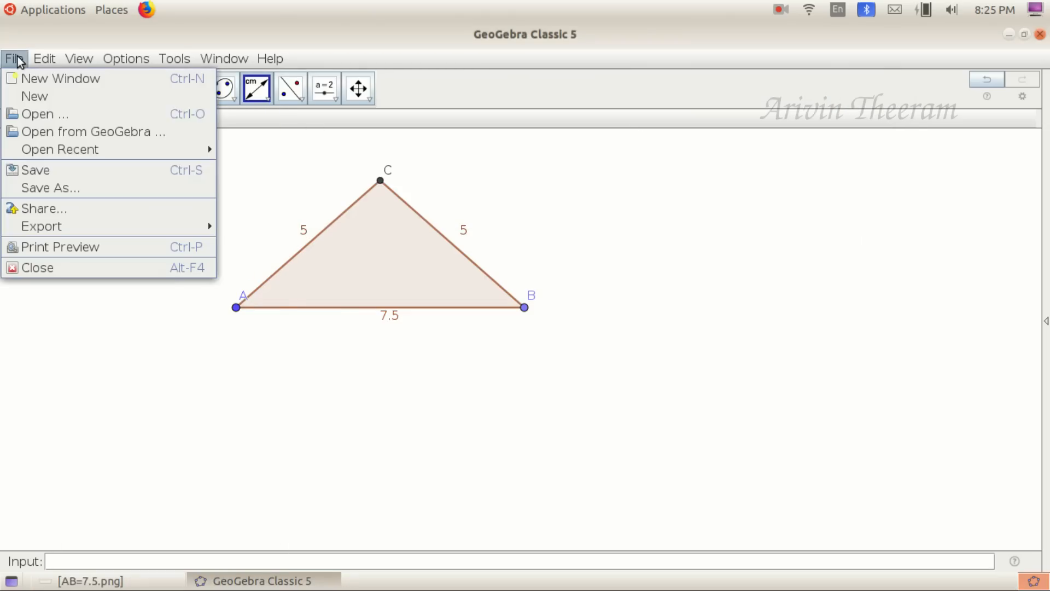
left_click(52, 172)
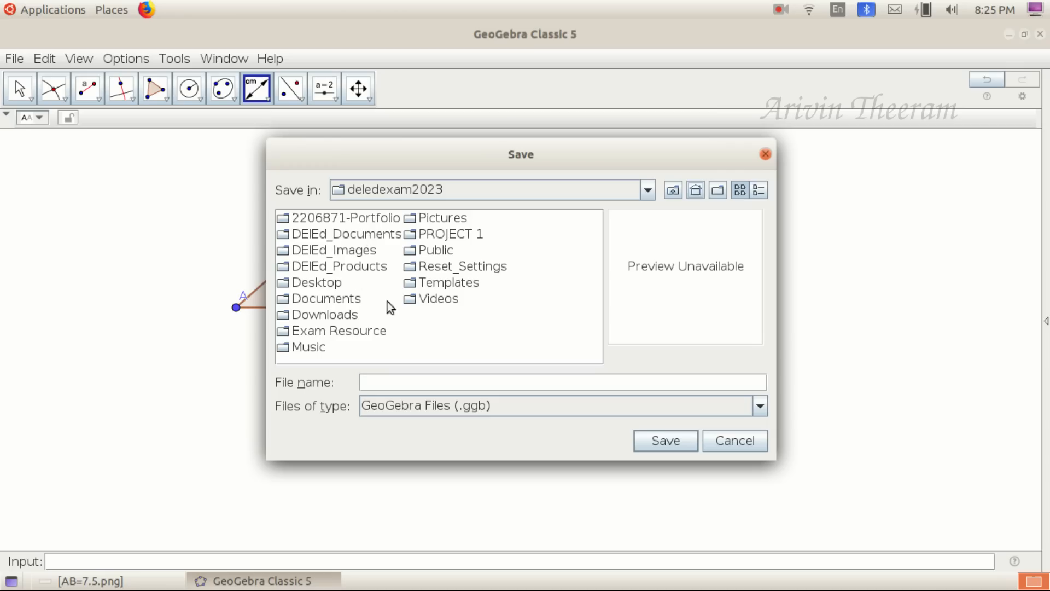
double_click(309, 268)
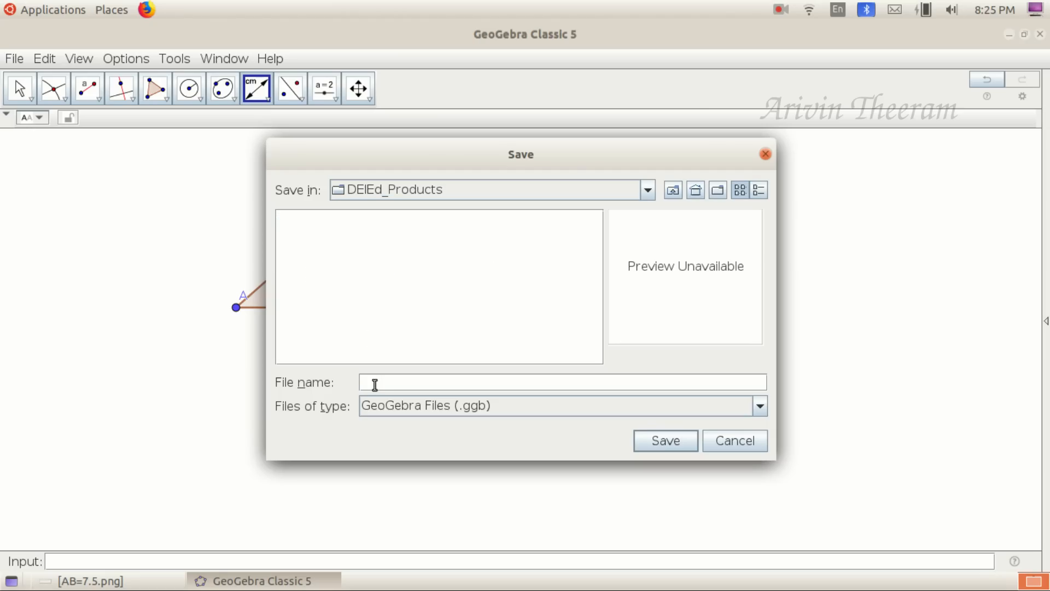
type("2208968_q2")
left_click(654, 442)
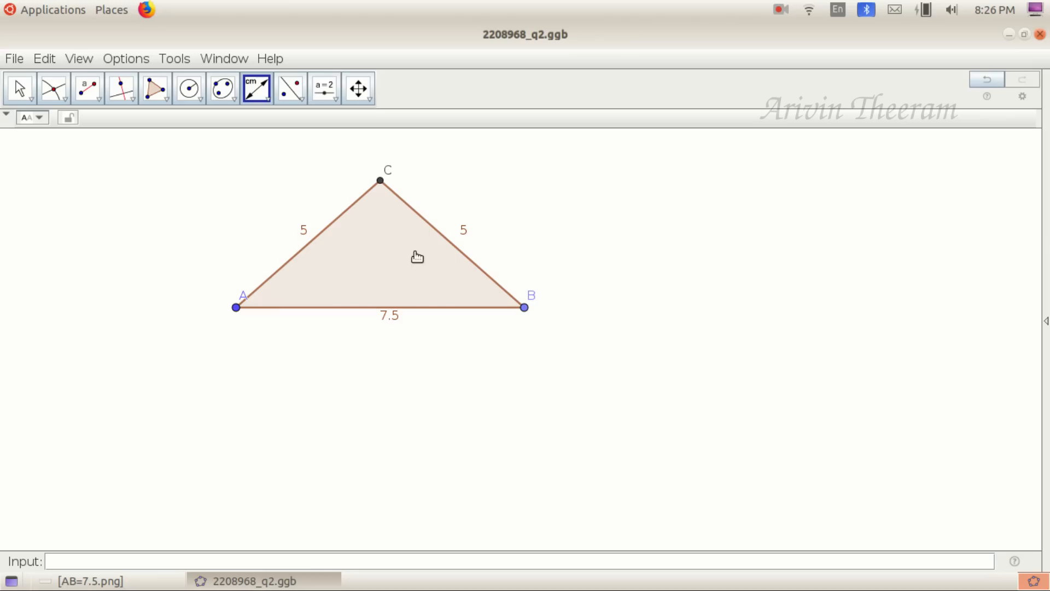
Step: Check 2208968_q2.ggb in Home > DElEd_Products, then bring up the AB=8.png question image
left_click(1009, 35)
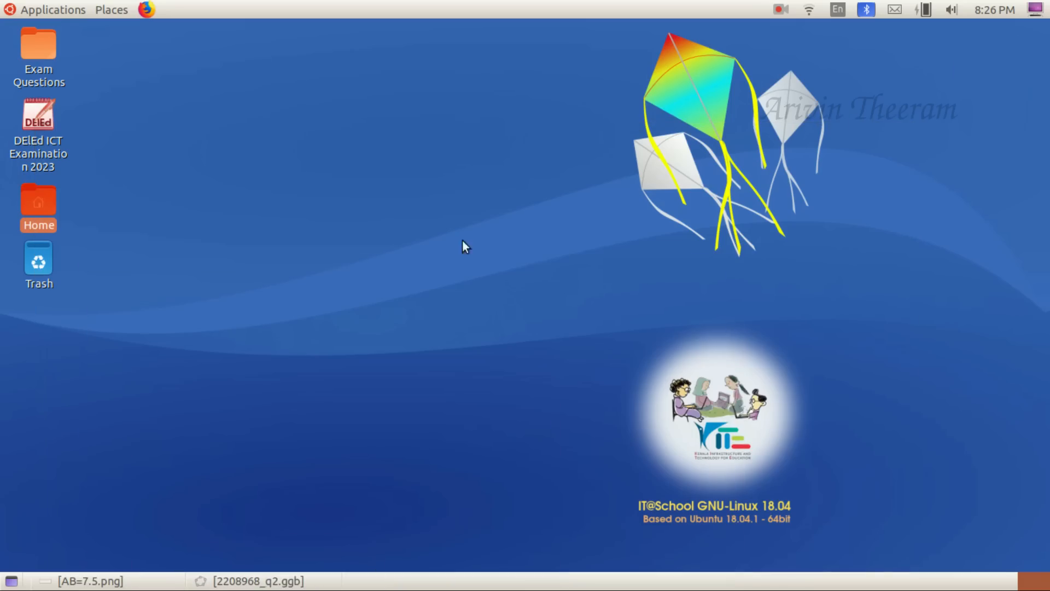
double_click(38, 200)
double_click(572, 123)
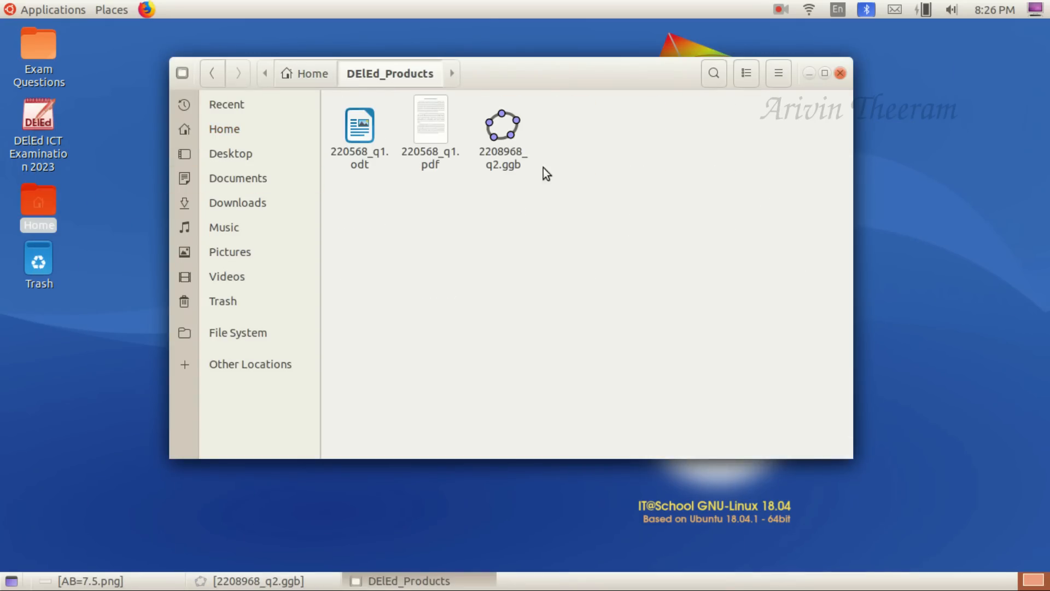
left_click(498, 138)
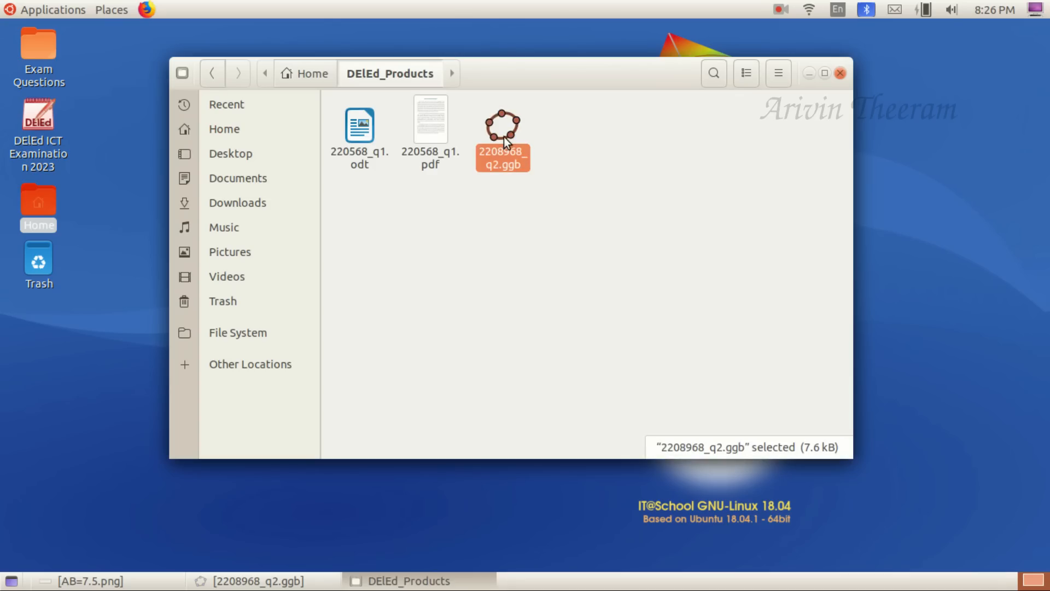
left_click(88, 581)
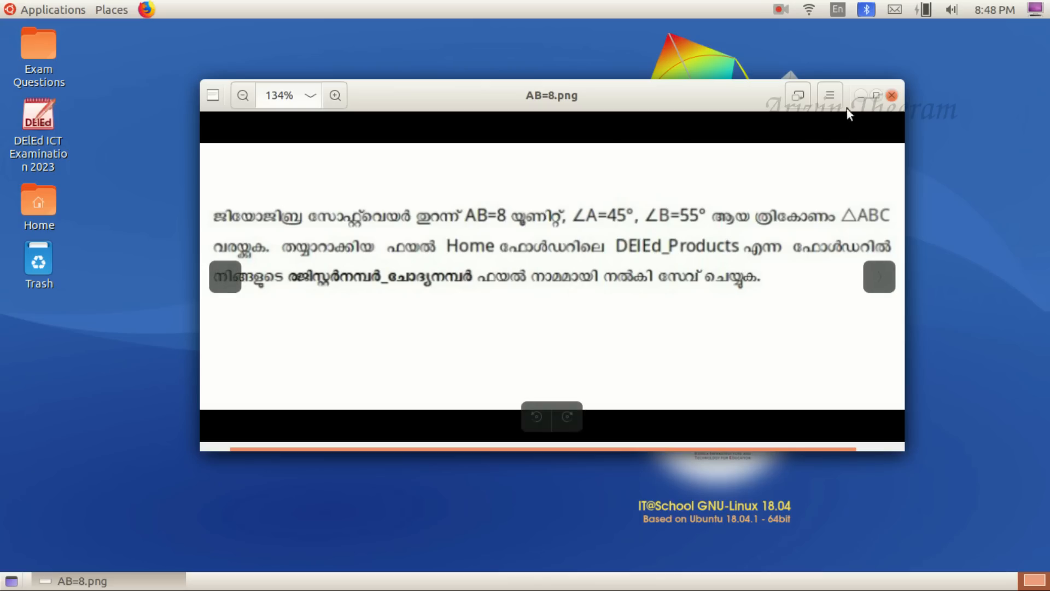
Step: Launch a new GeoGebra window from the applications menu and maximize it
left_click(859, 96)
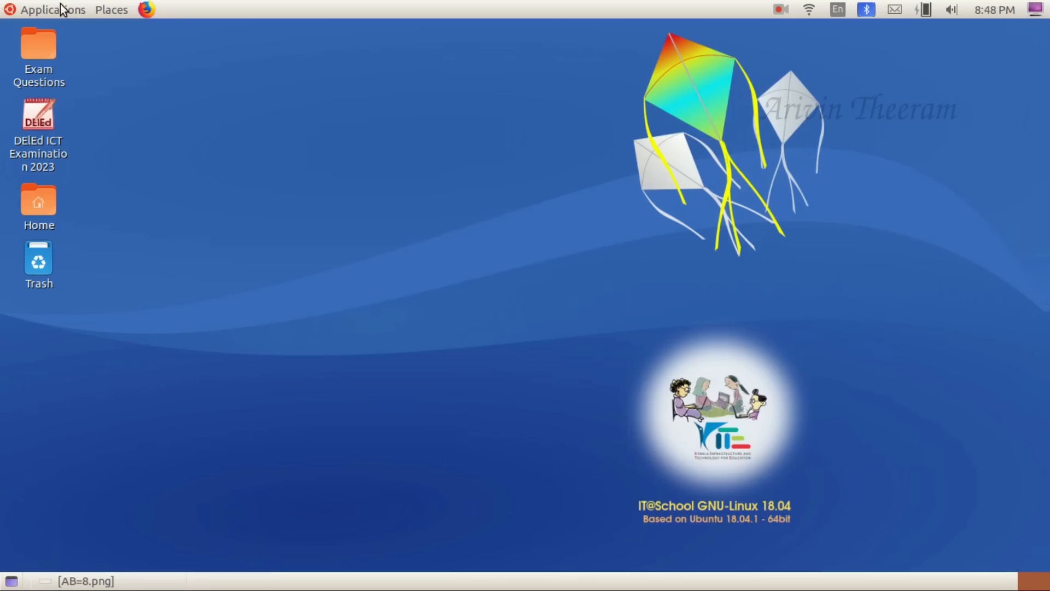
left_click(60, 11)
mouse_move(70, 53)
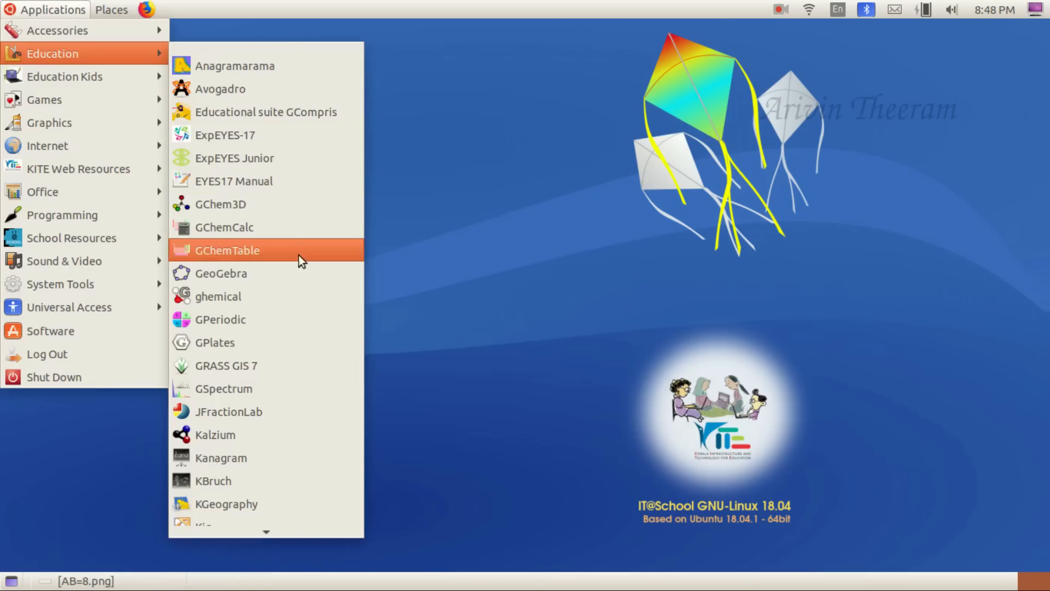
left_click(244, 273)
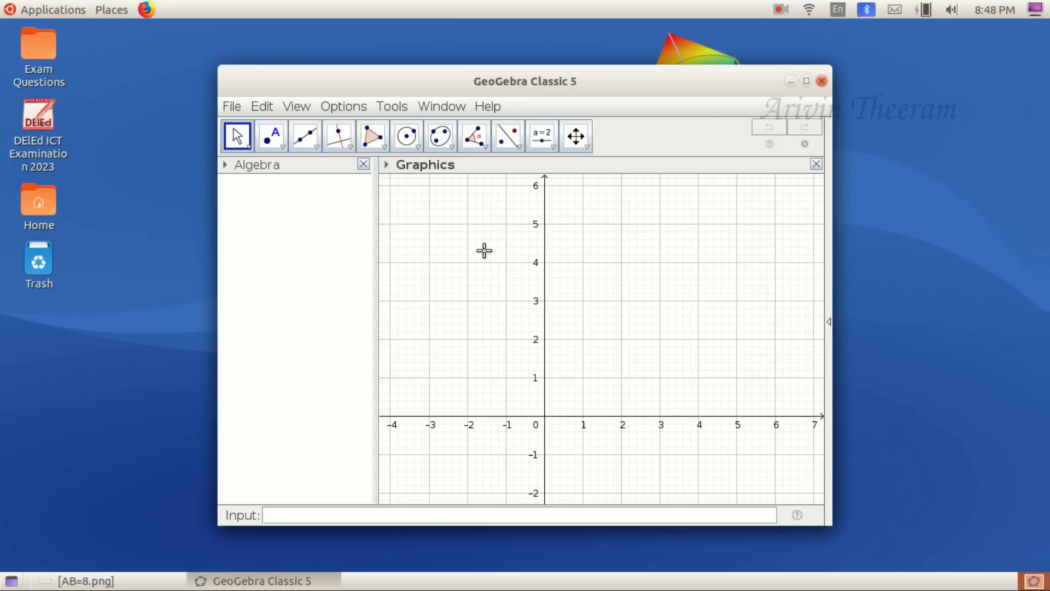
left_click(807, 82)
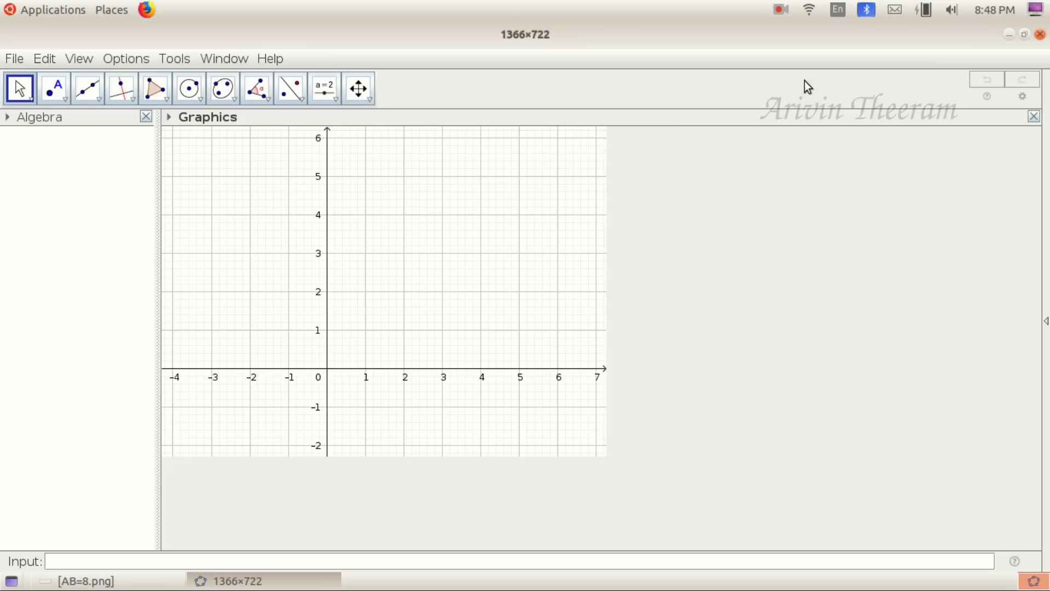
Step: Close the Algebra panel, hide the axes and grid, and bring up AB=8.png
left_click(146, 116)
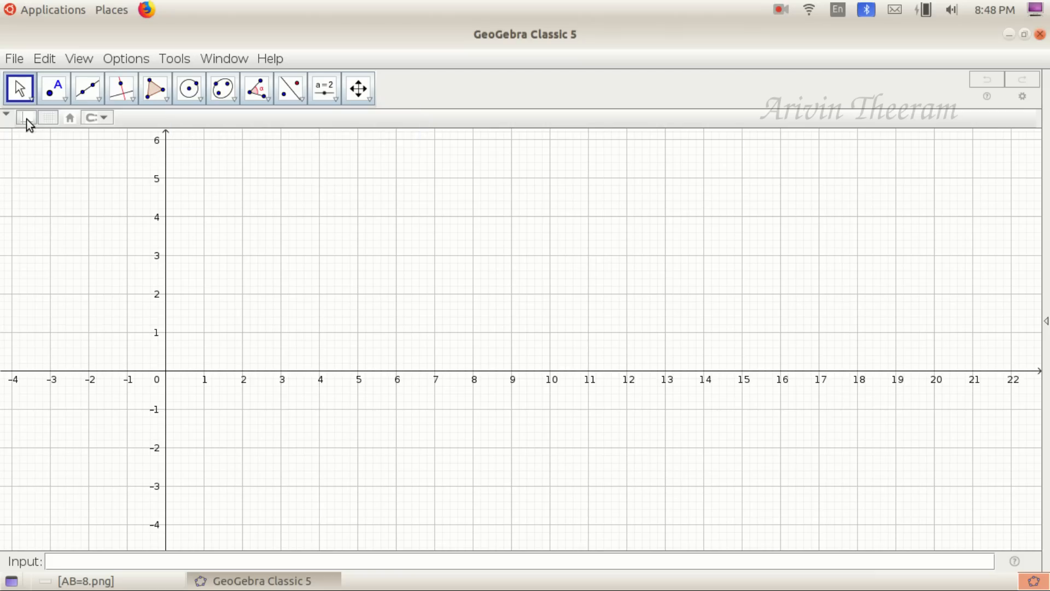
left_click(26, 120)
left_click(44, 117)
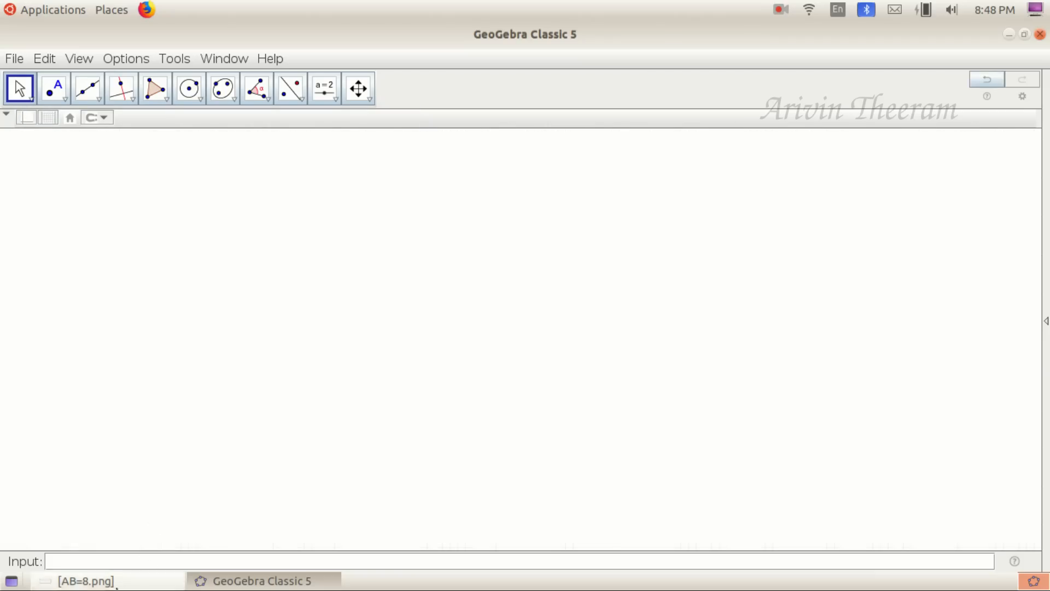
left_click(110, 582)
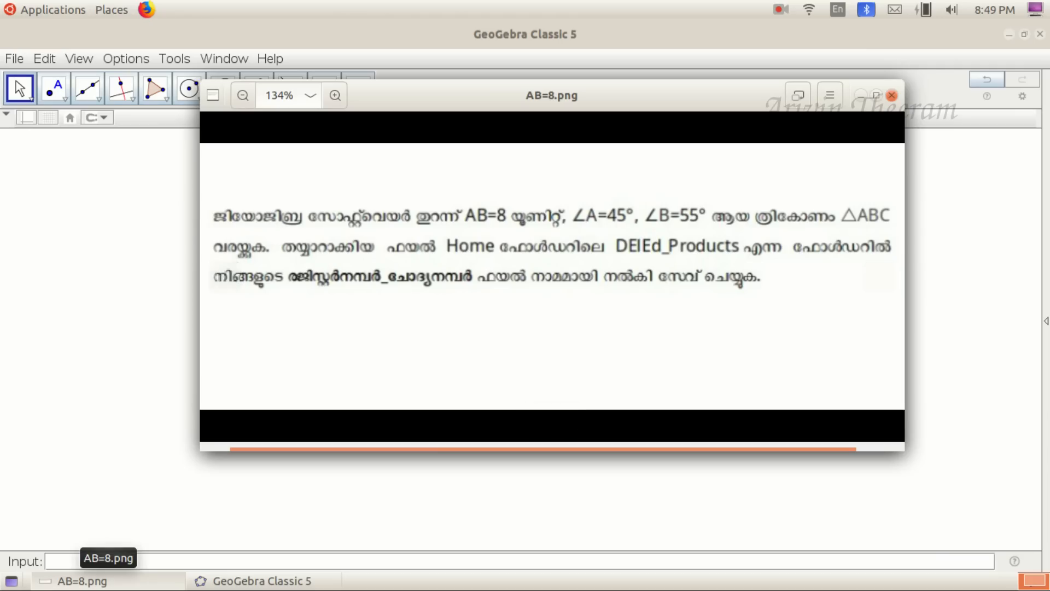
Step: Set new points to be labelled by their names
left_click(79, 581)
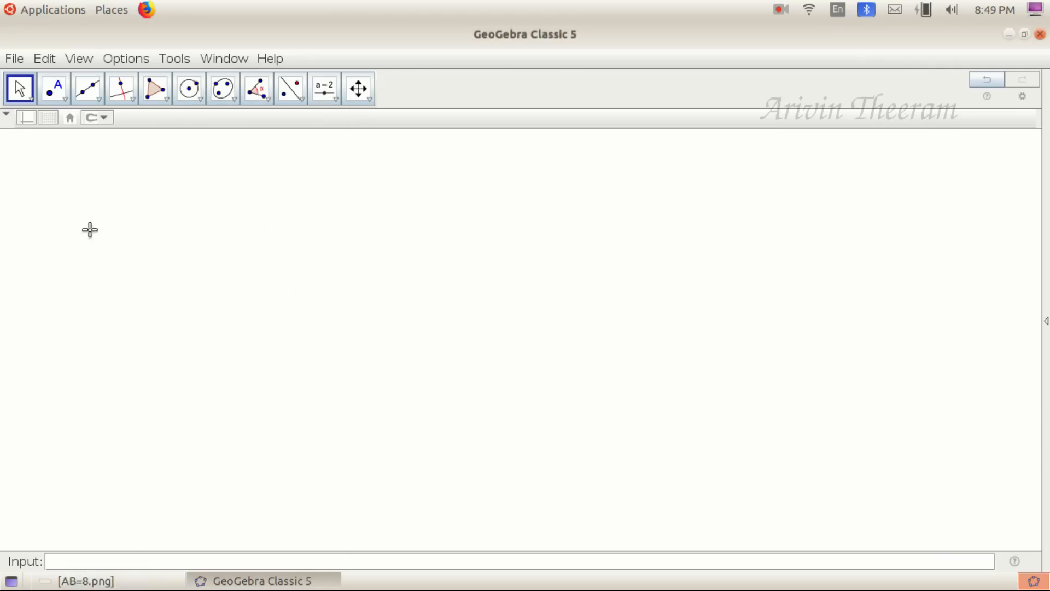
left_click(100, 101)
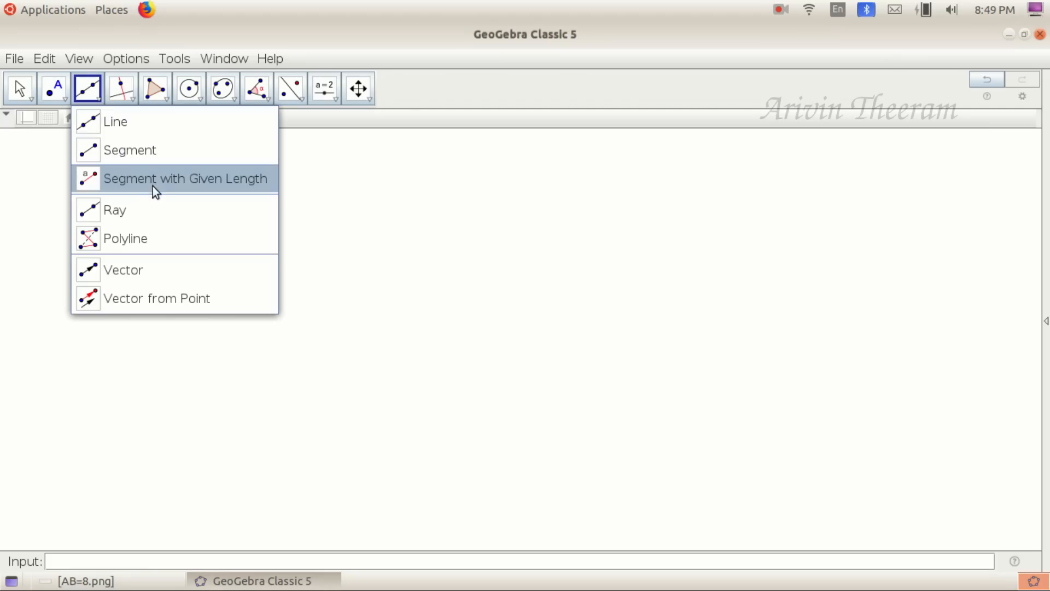
left_click(190, 179)
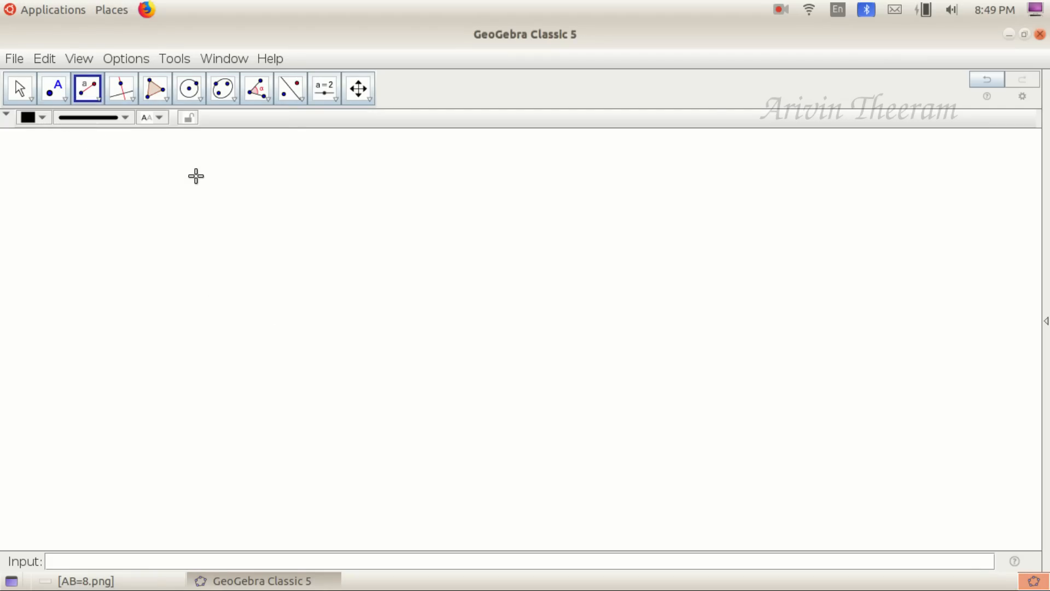
left_click(56, 86)
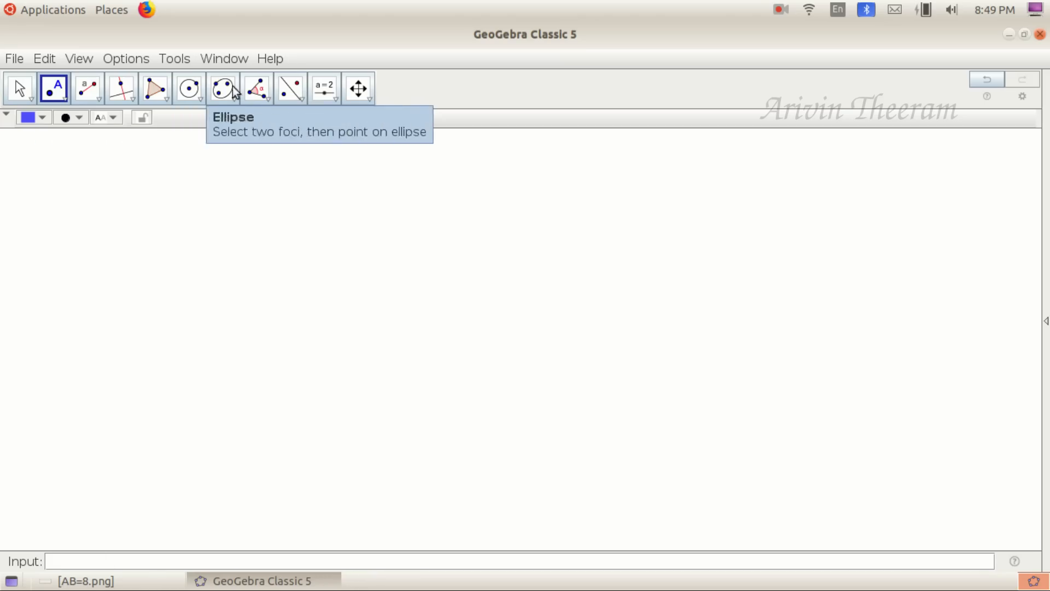
left_click(114, 119)
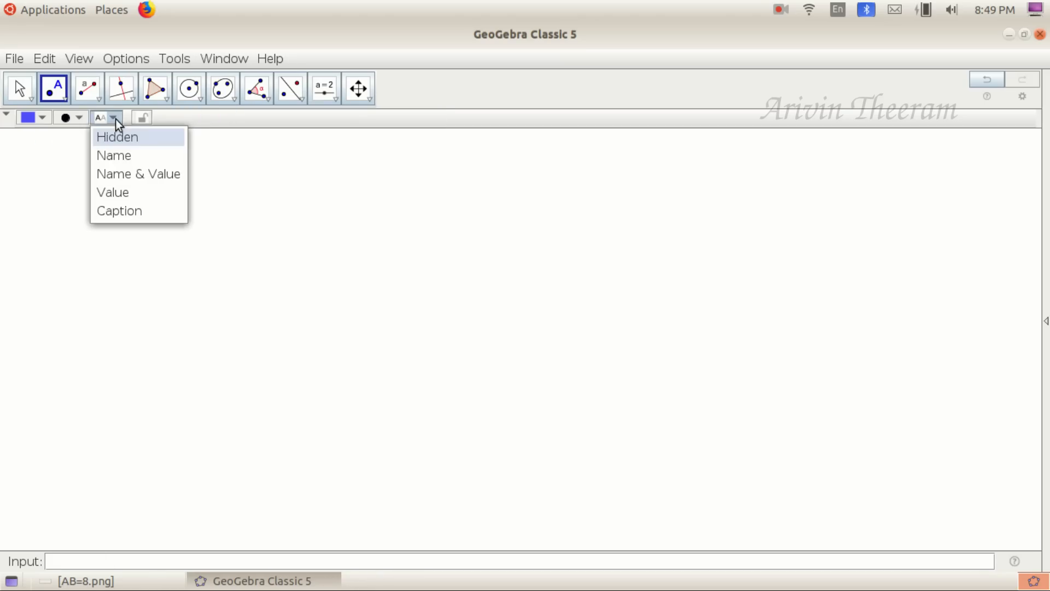
left_click(130, 157)
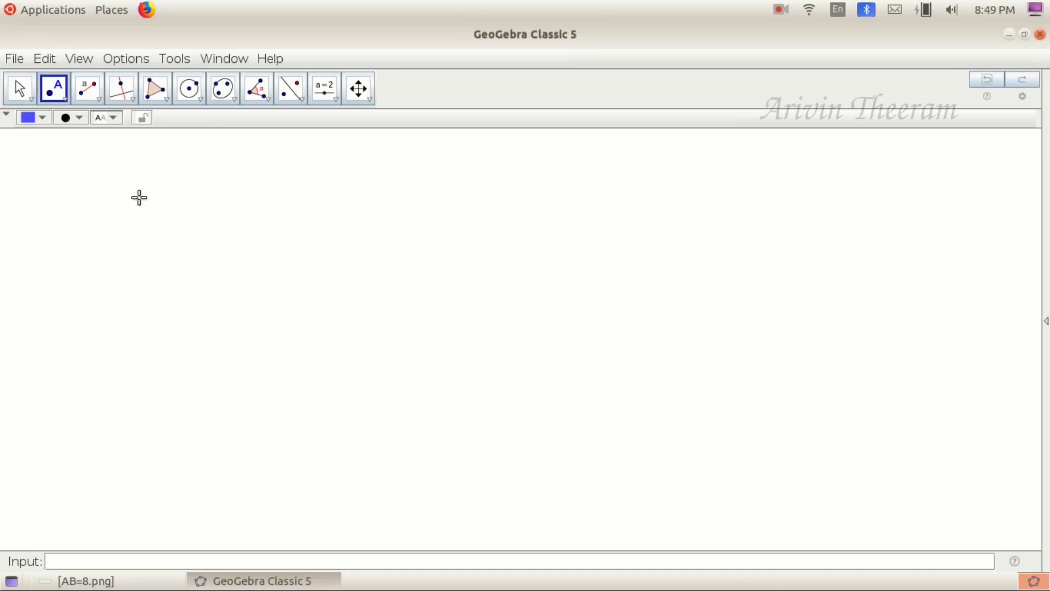
Step: Draw segment AB of given length 8 starting from point A
left_click(87, 93)
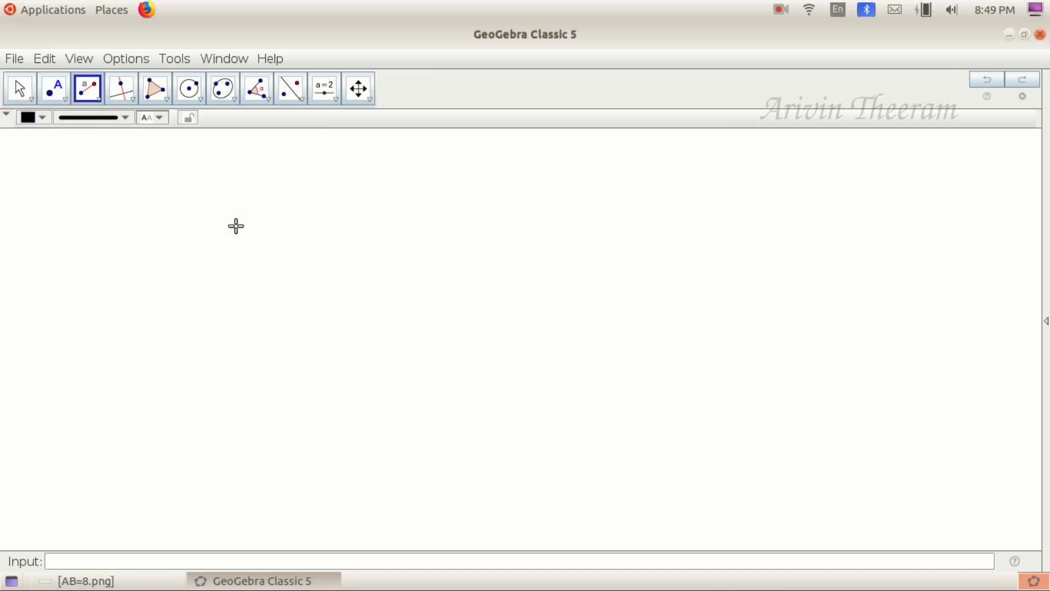
left_click(187, 307)
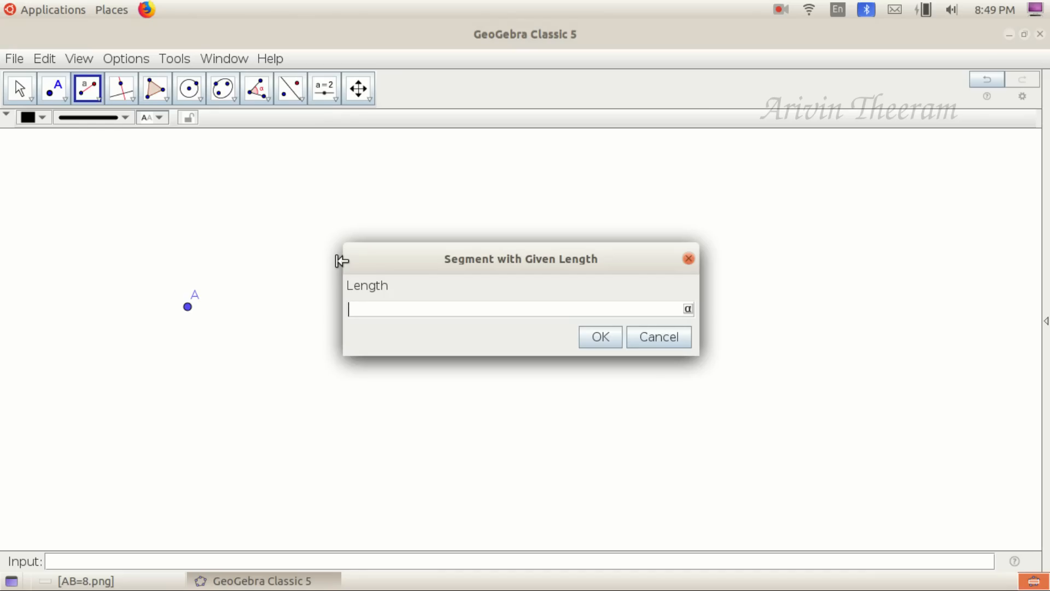
type("8")
left_click(600, 338)
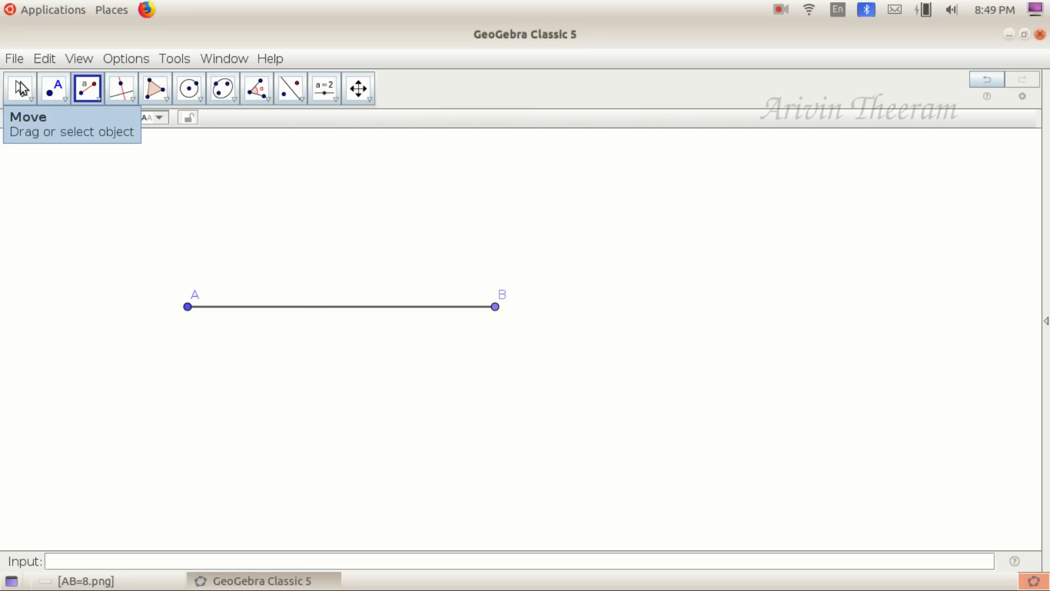
left_click(21, 89)
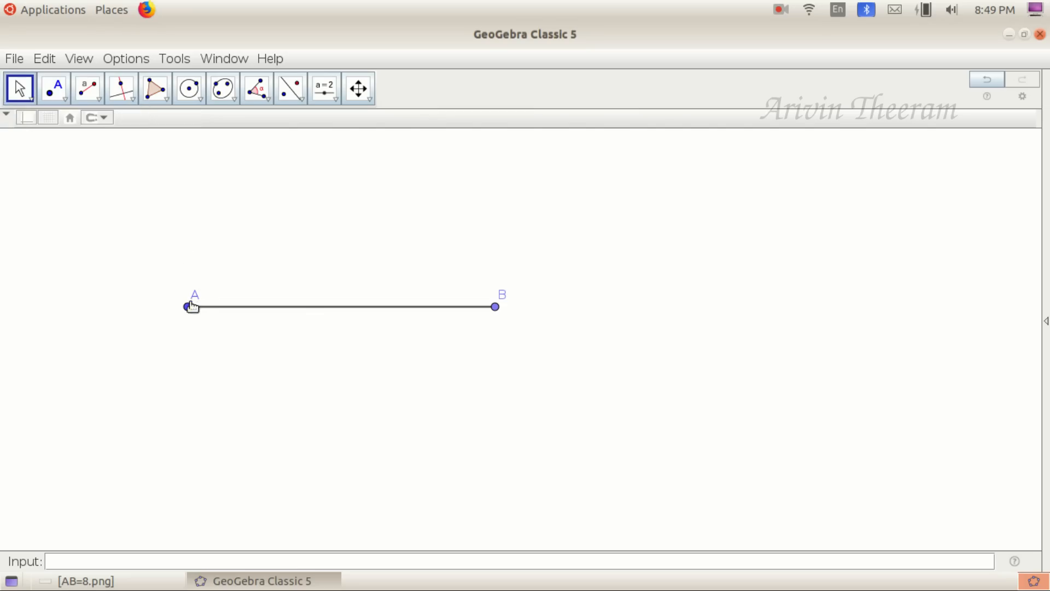
left_click_drag(191, 306, 296, 381)
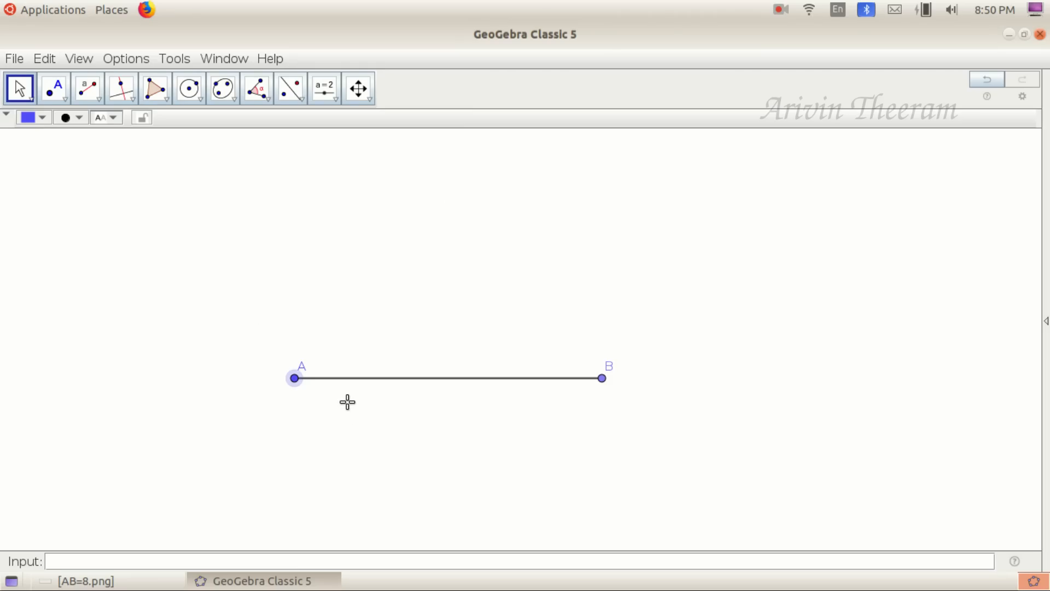
left_click(85, 581)
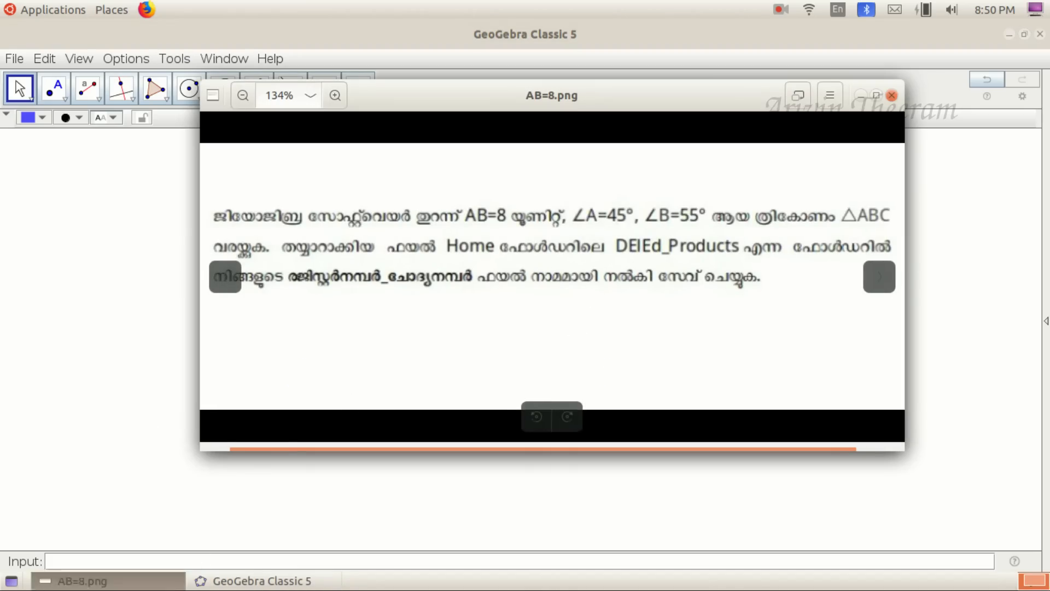
left_click(91, 581)
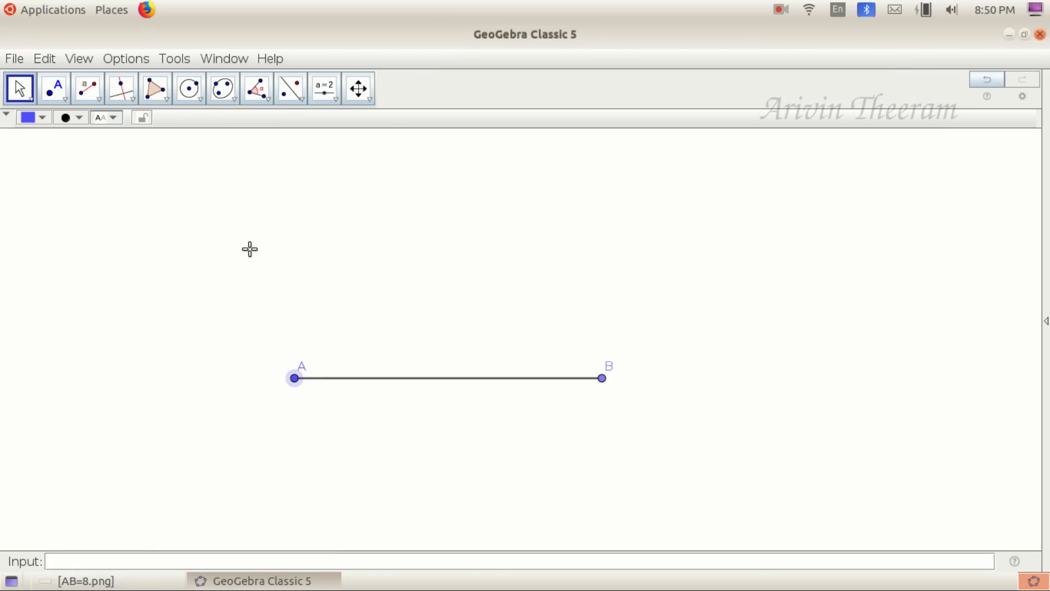
Step: Create a 45° angle at vertex A from point B, producing helper point B'
left_click(267, 99)
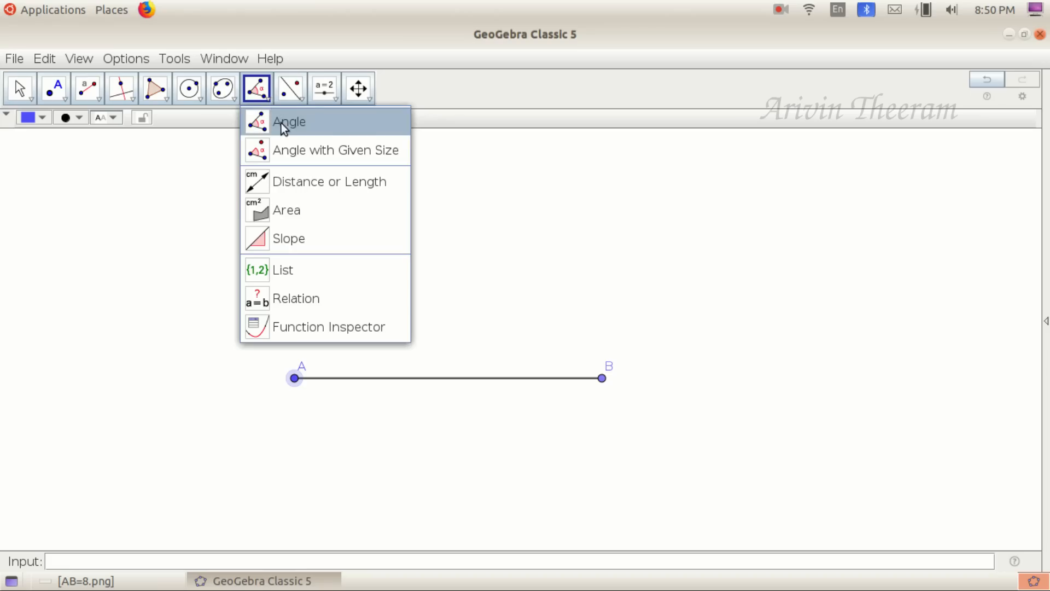
left_click(300, 150)
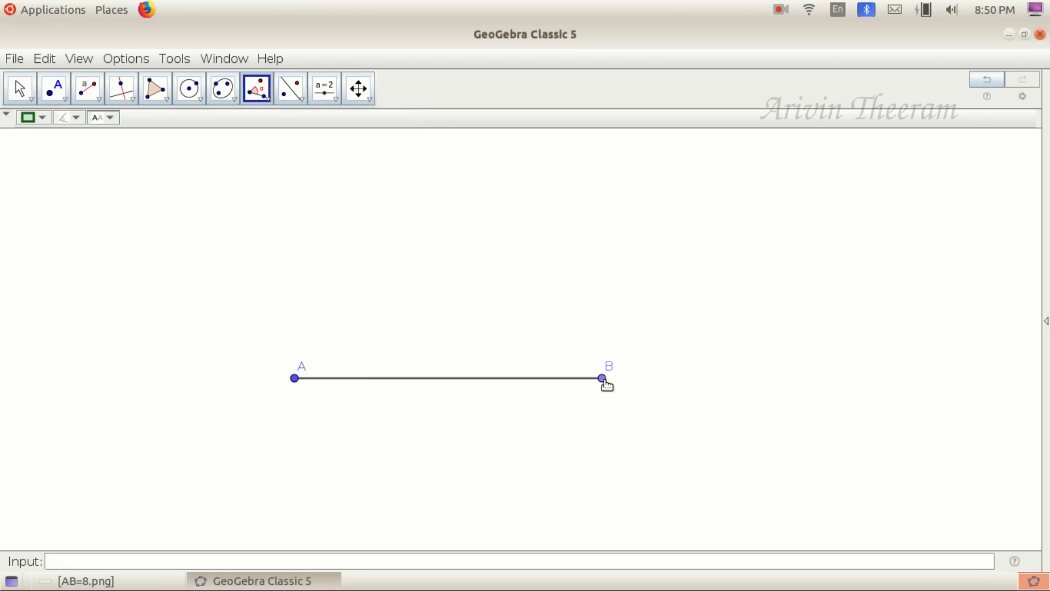
left_click(602, 379)
left_click(295, 378)
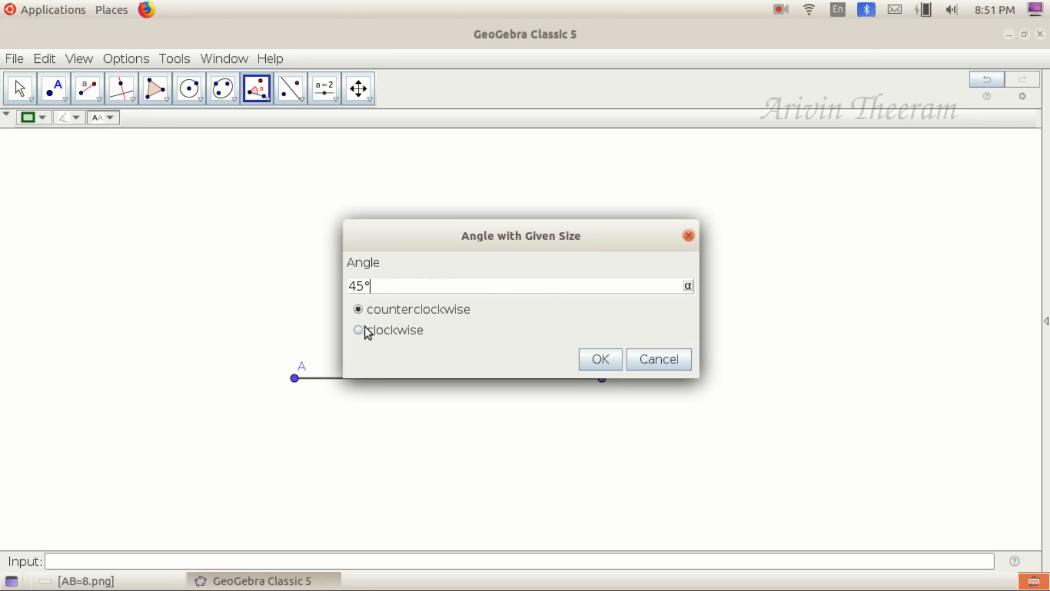
left_click(596, 359)
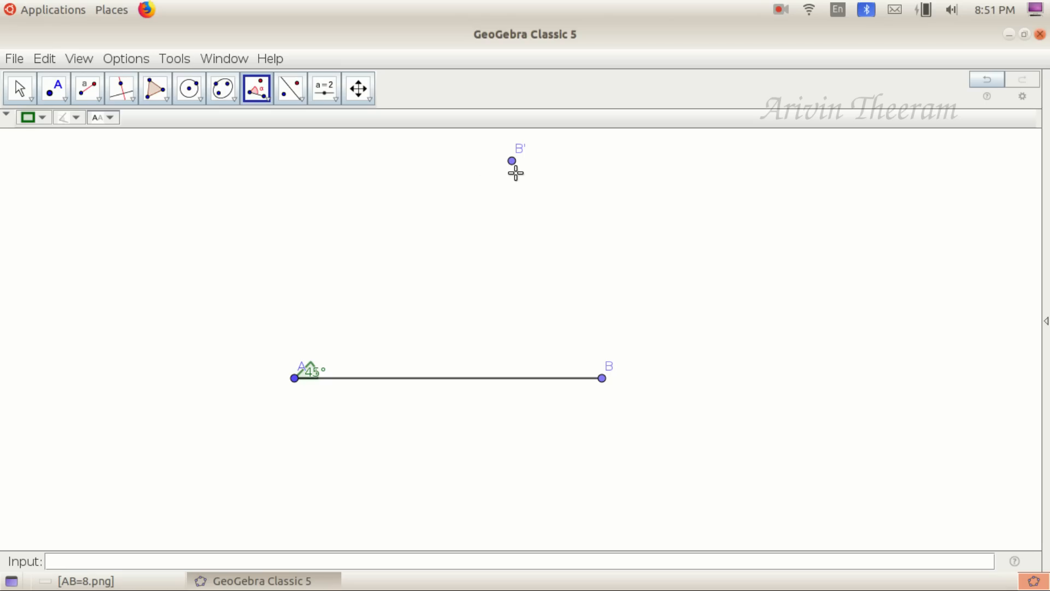
Step: Create a 55° angle at vertex B from point A
left_click(294, 378)
left_click(601, 378)
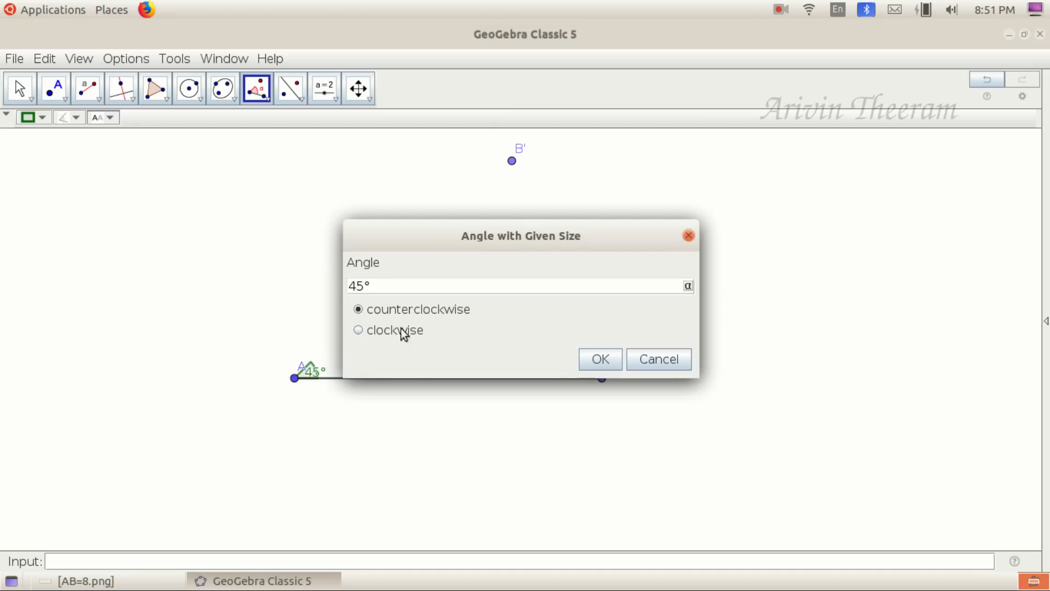
key("BackSpace")
type("5")
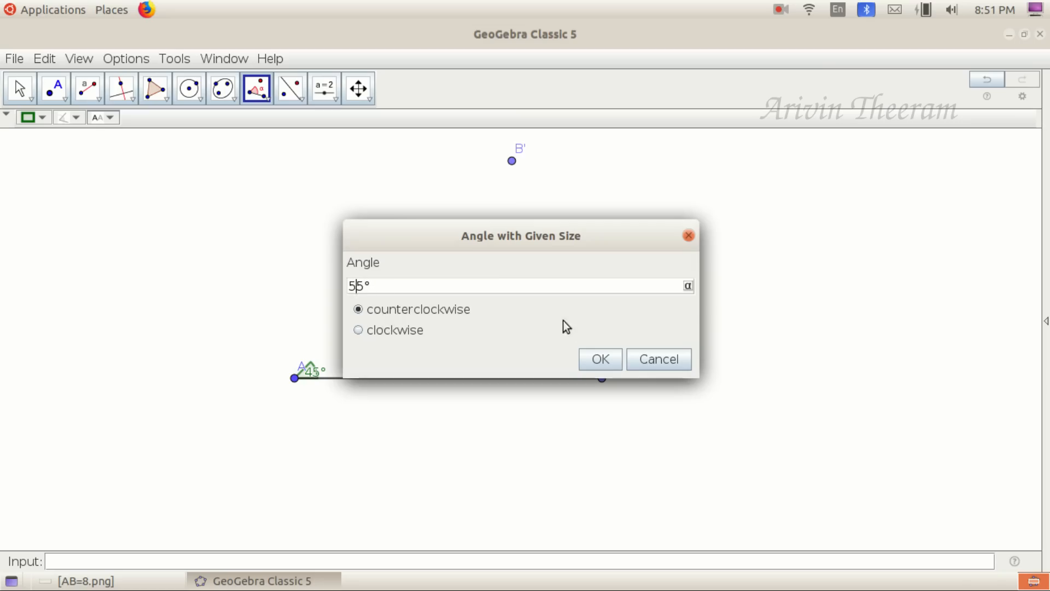
left_click(600, 359)
Step: Undo the view changes and the wrongly directed 55° angle at B
scroll(577, 427, "down", 3)
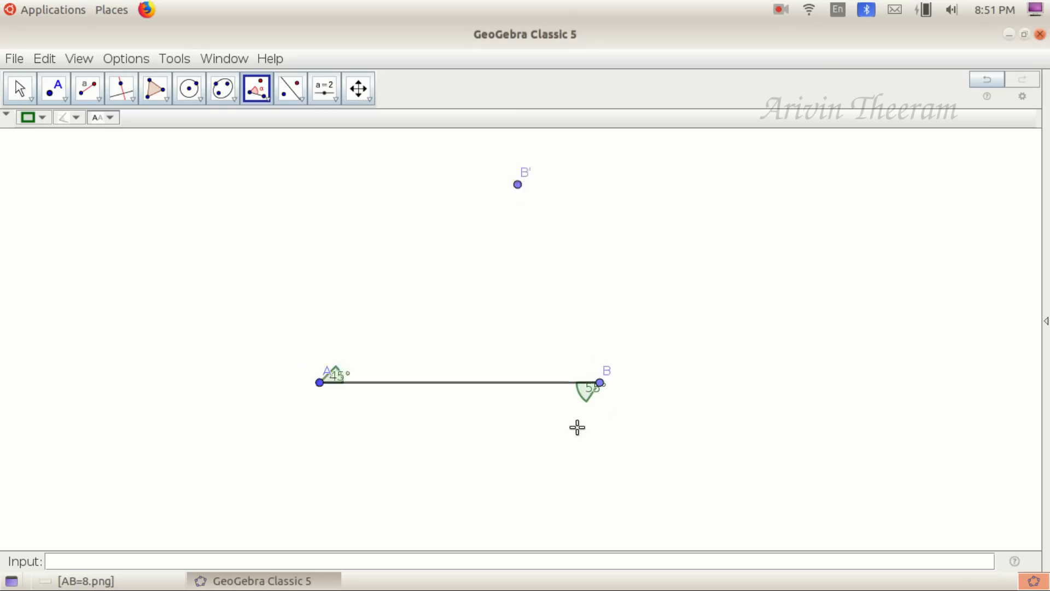
scroll(577, 428, "down", 3)
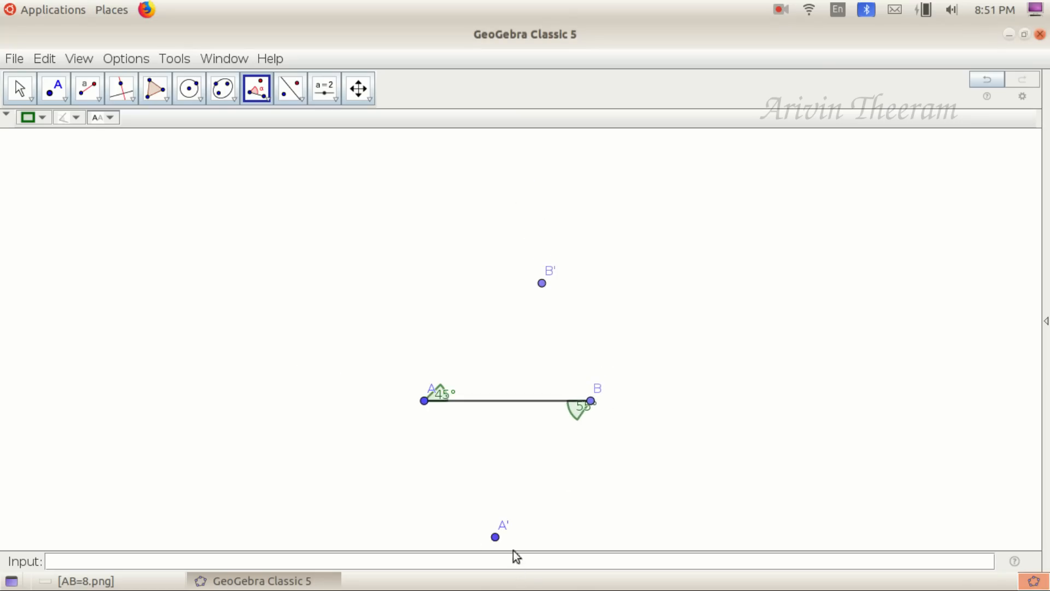
scroll(537, 445, "up", 2)
scroll(537, 445, "up", 2)
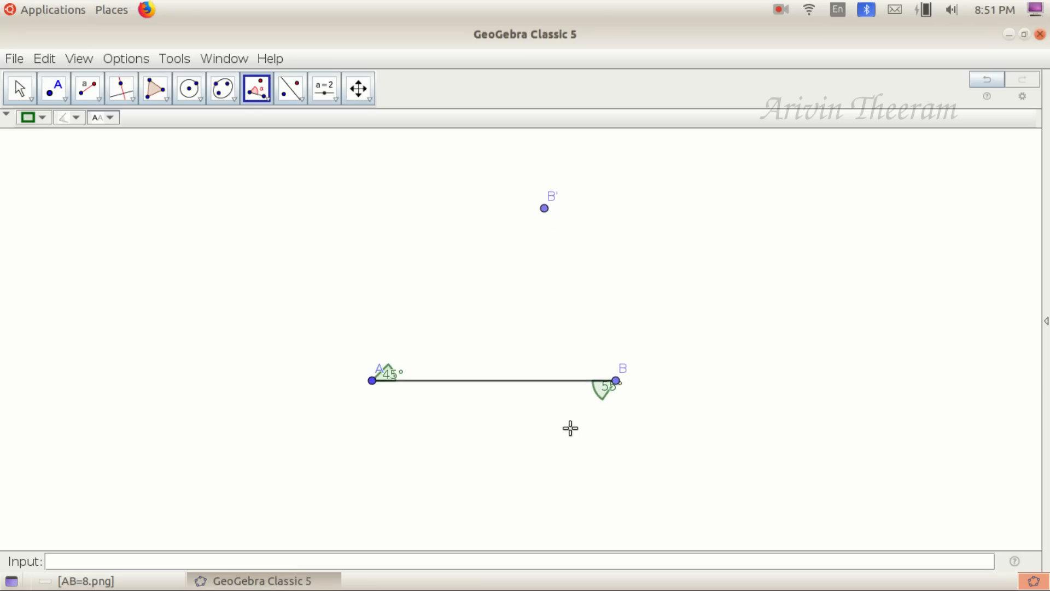
scroll(571, 428, "down", 3)
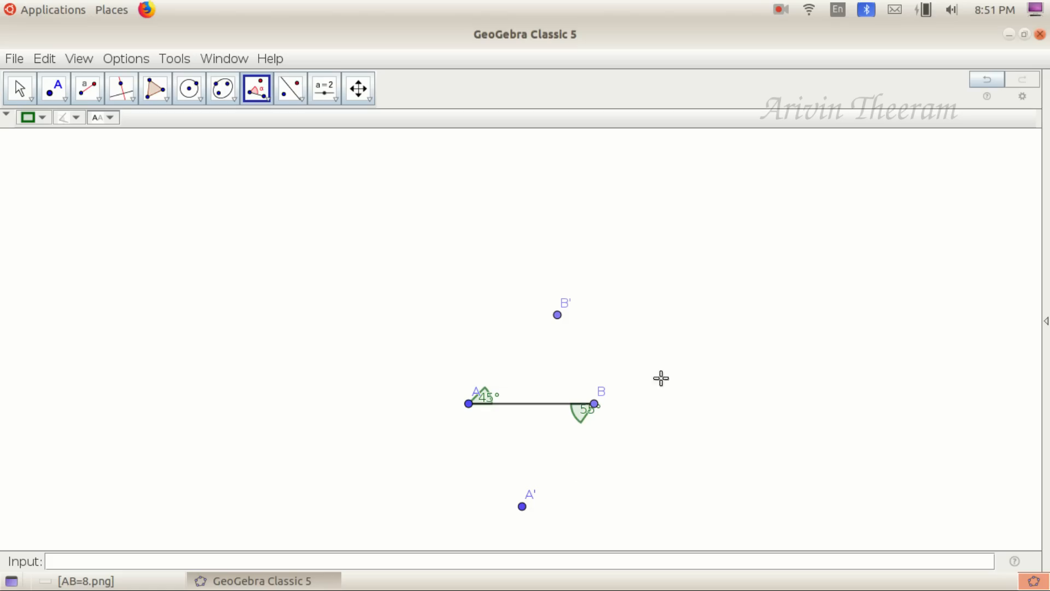
left_click(991, 80)
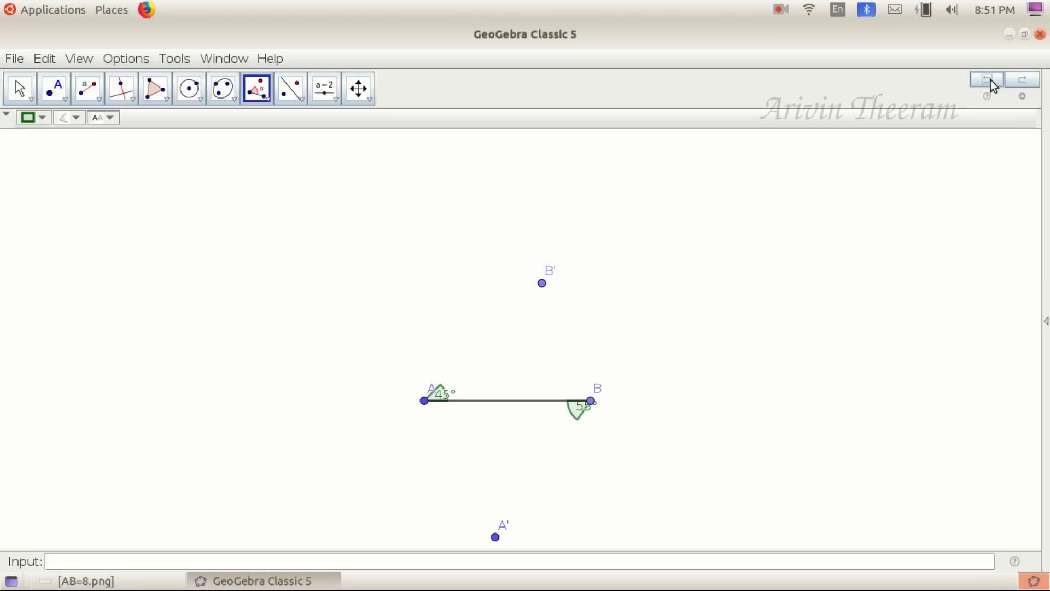
left_click(990, 80)
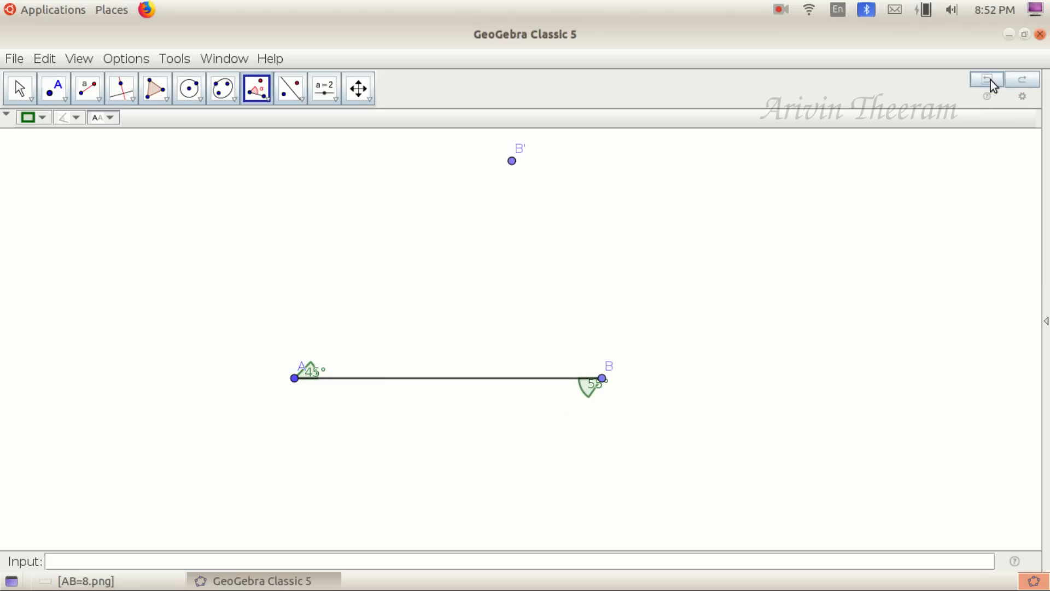
left_click(991, 80)
Step: Create a clockwise 55° angle at B from A, placing A' above AB
left_click(252, 87)
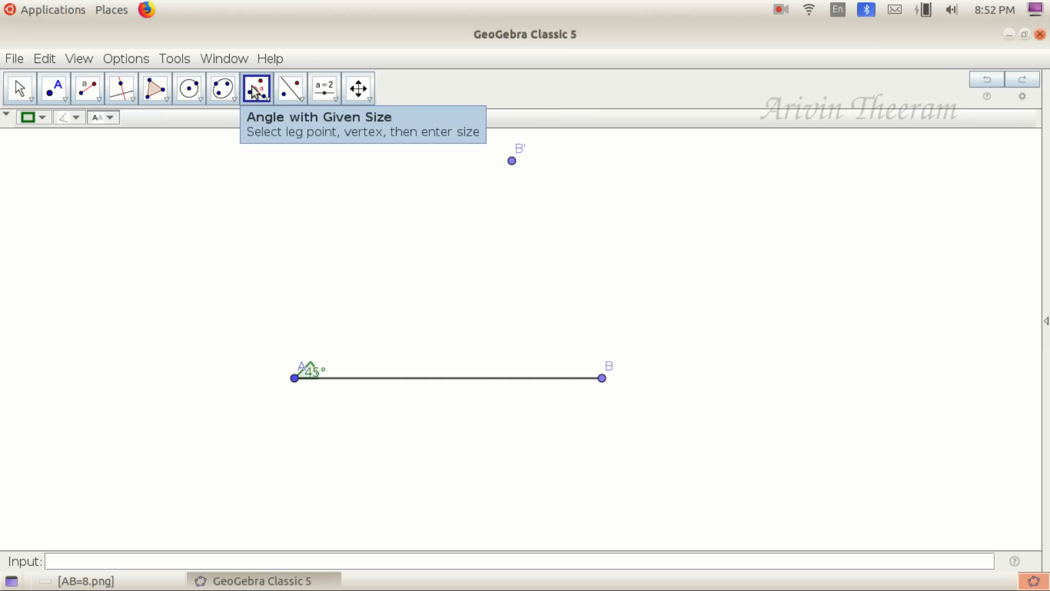
left_click(295, 378)
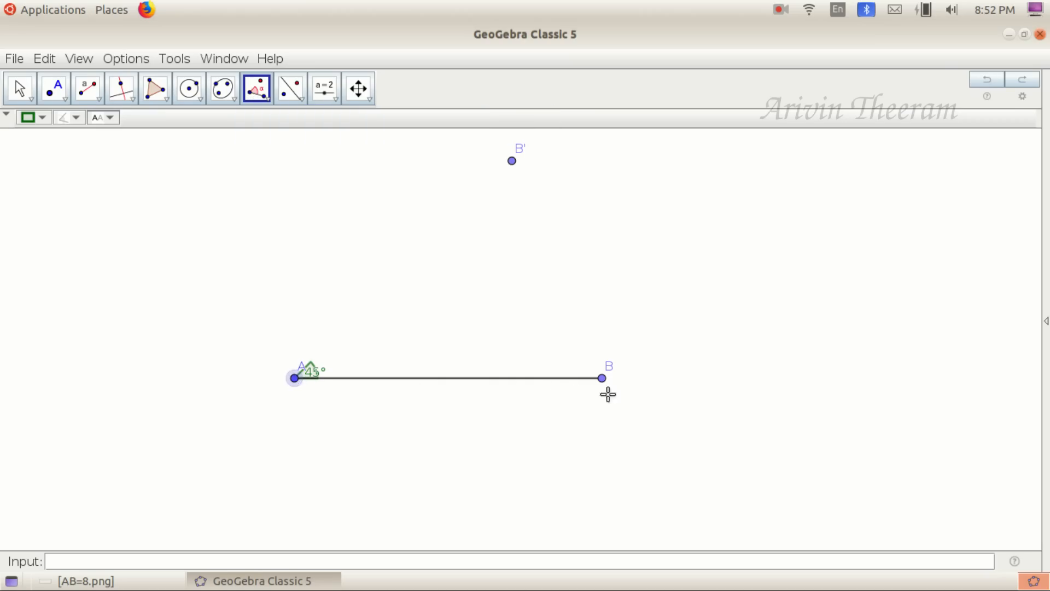
left_click(603, 378)
left_click(390, 330)
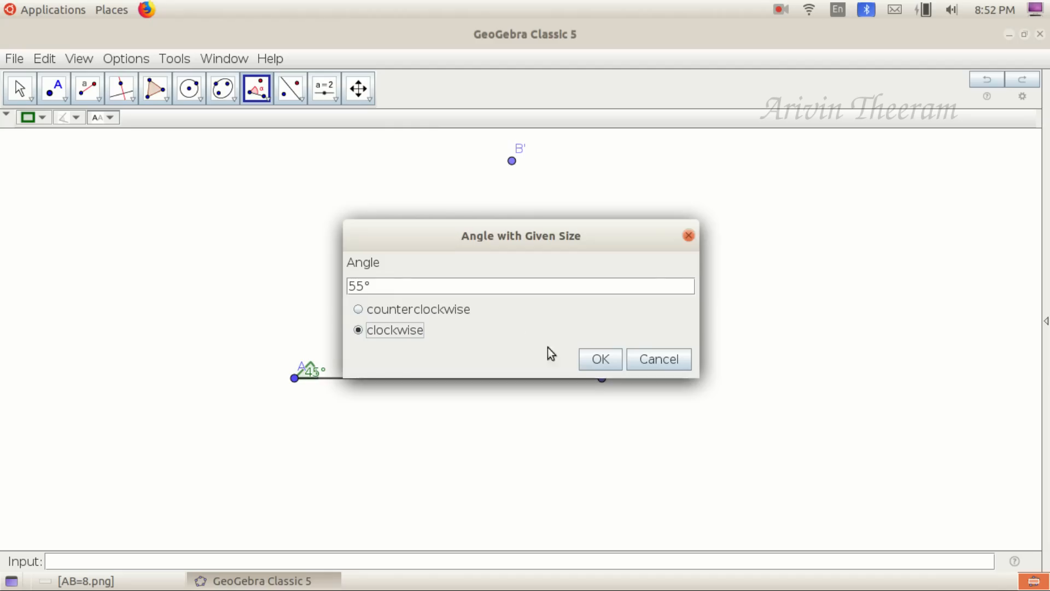
left_click(601, 359)
scroll(493, 220, "down", 2)
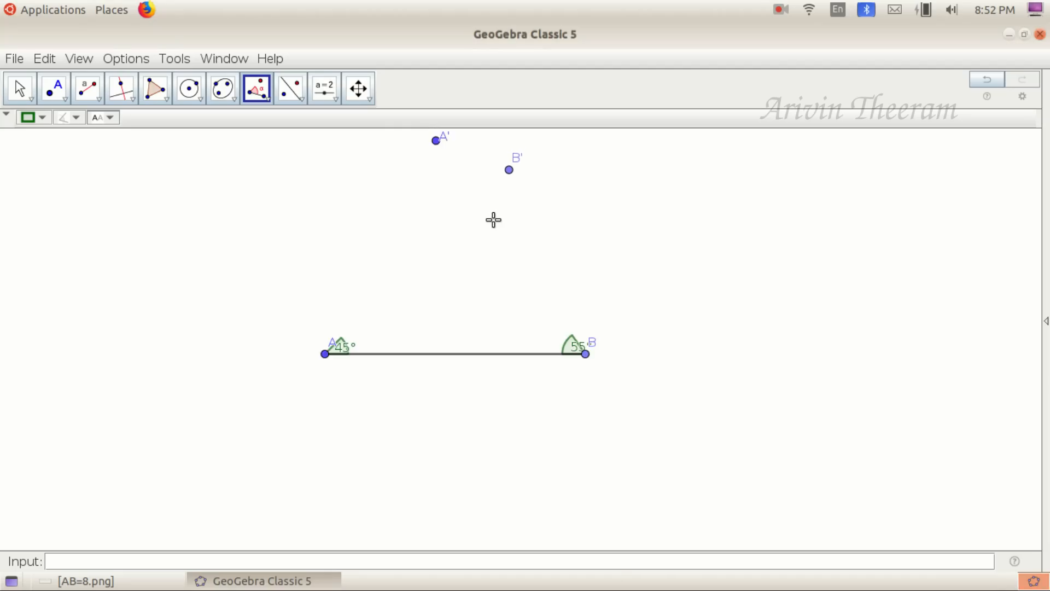
scroll(491, 210, "down", 2)
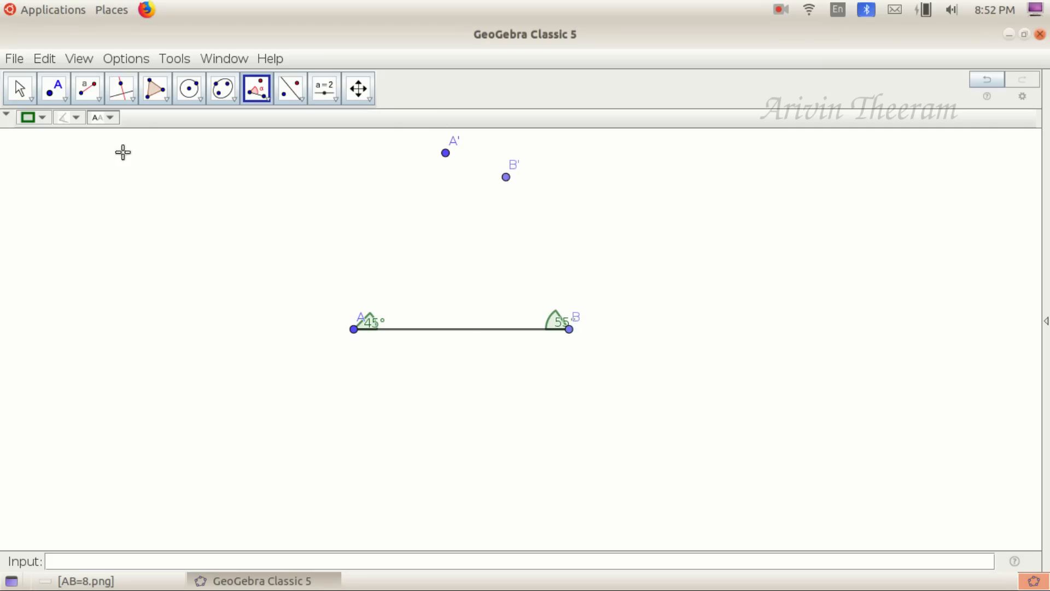
Step: Draw segments from A to B' and from B to A'
left_click(96, 101)
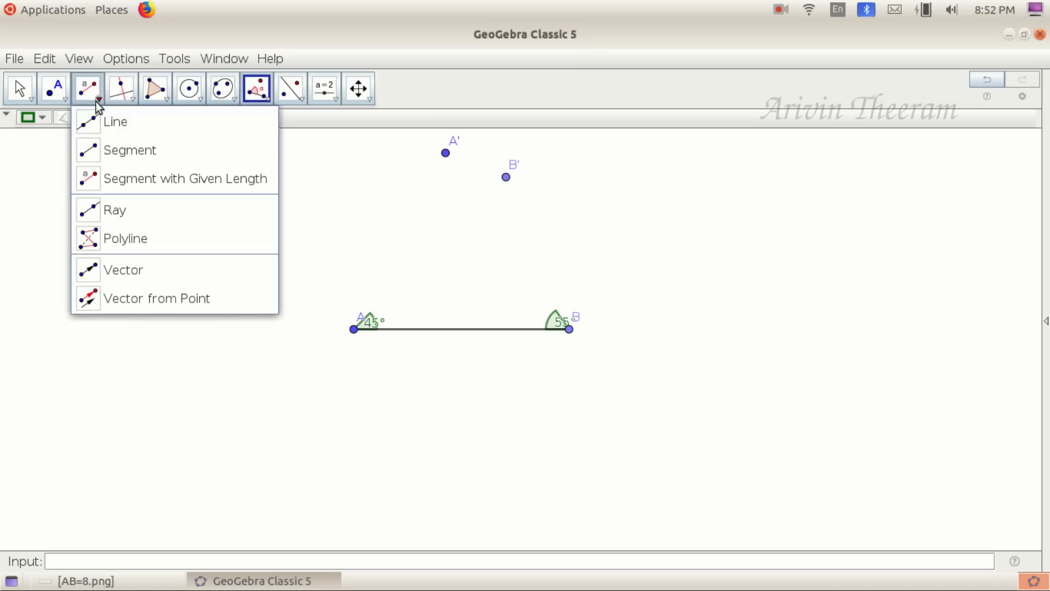
left_click(117, 156)
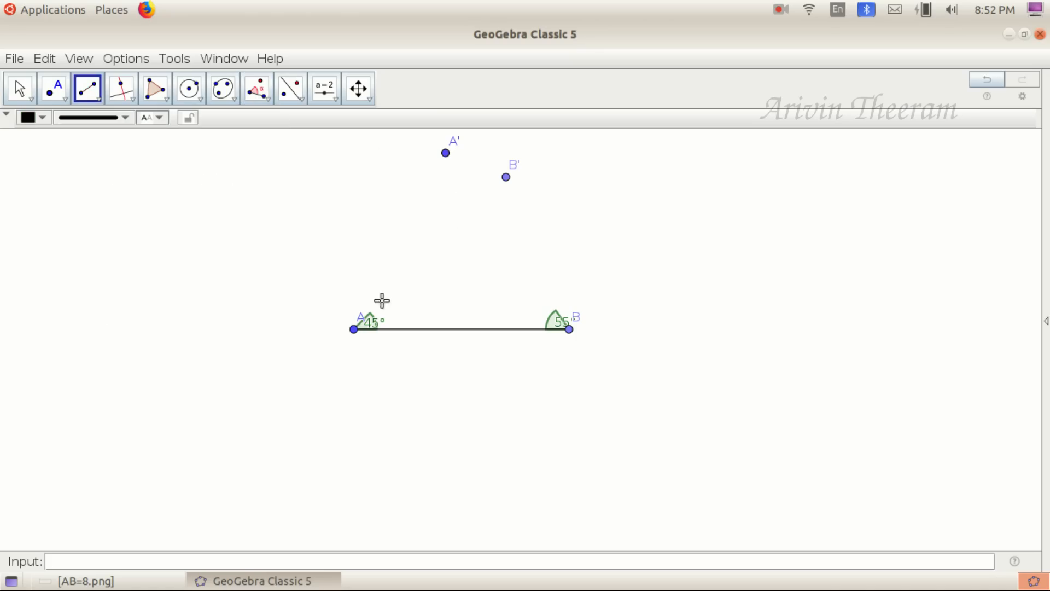
left_click(354, 329)
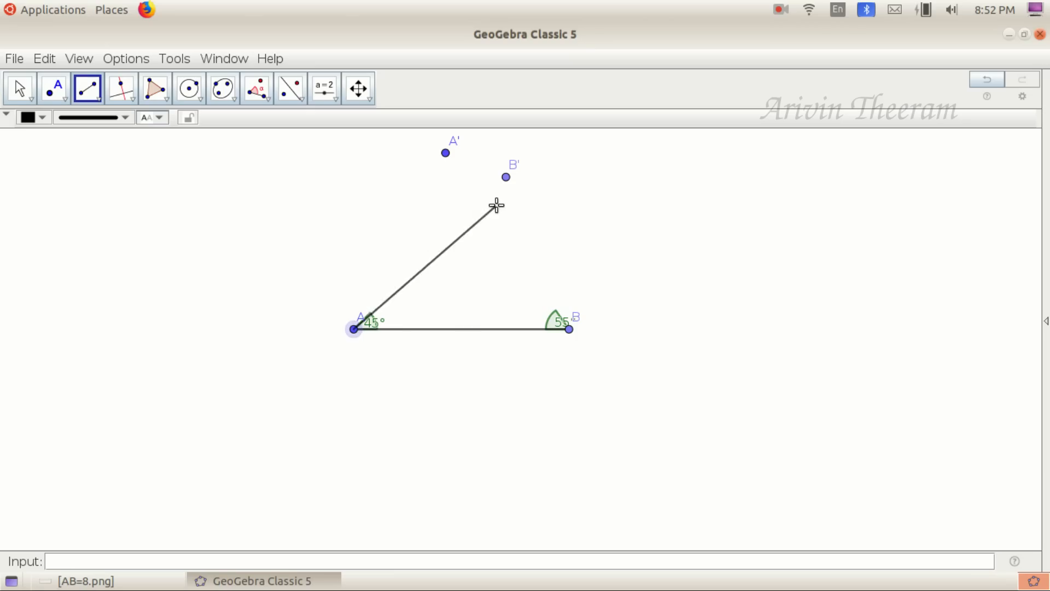
left_click(507, 177)
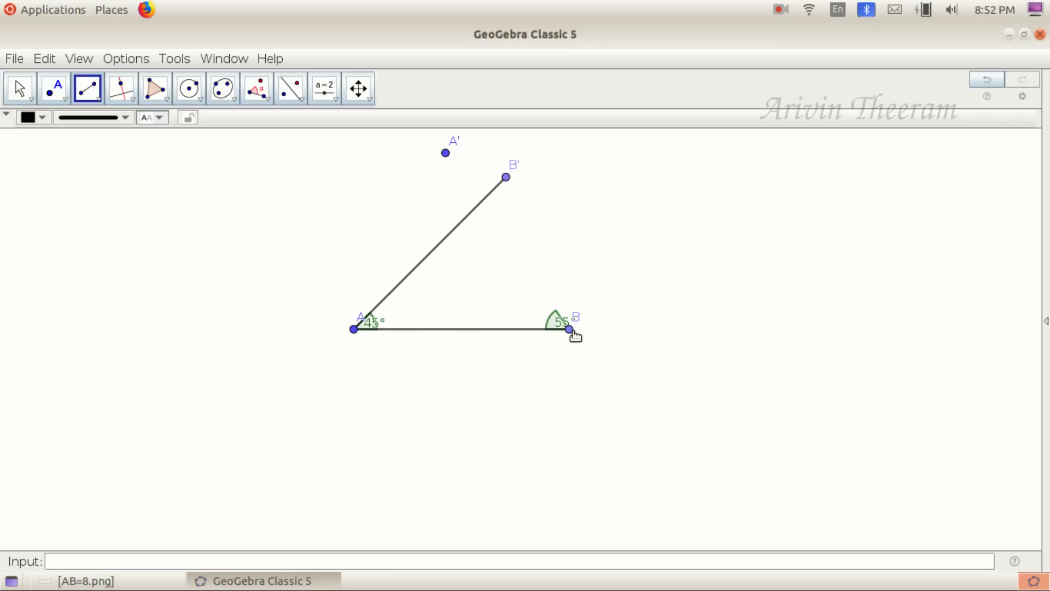
left_click(569, 329)
left_click(446, 154)
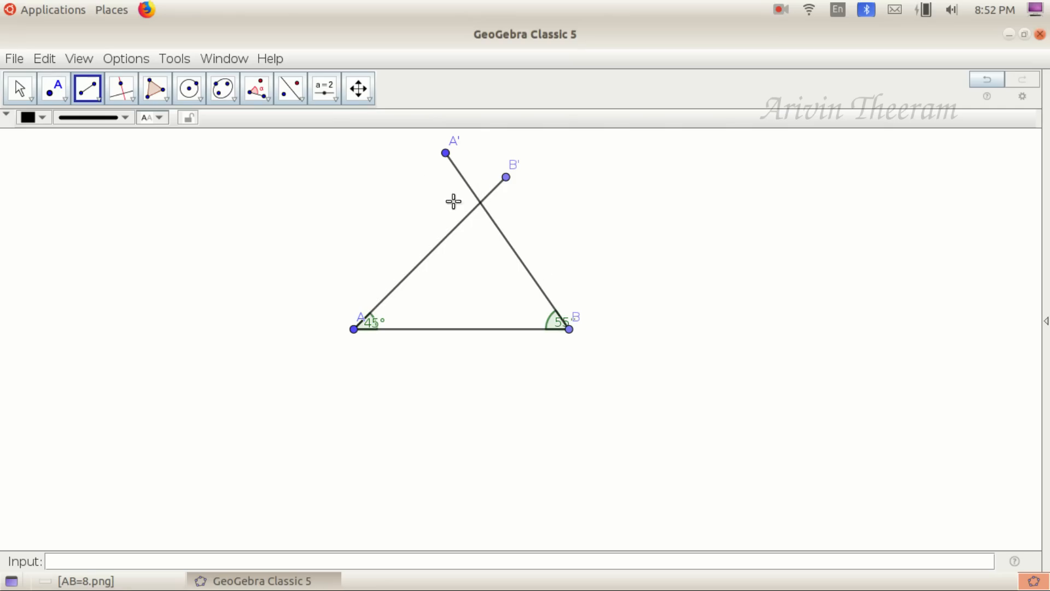
left_click(68, 103)
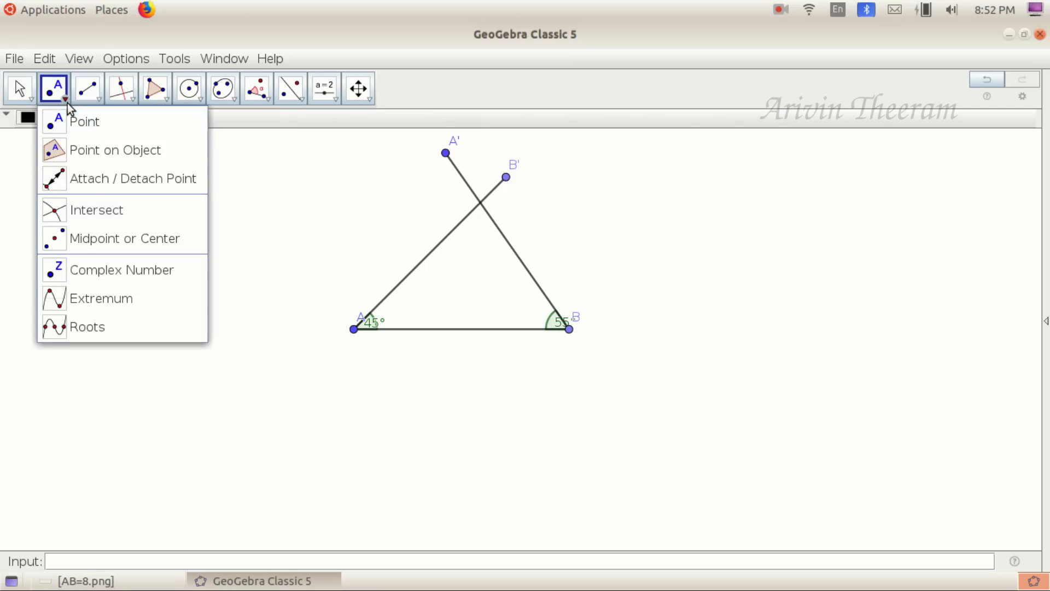
Step: Intersect segments AB' and A'B to create vertex C
left_click(91, 208)
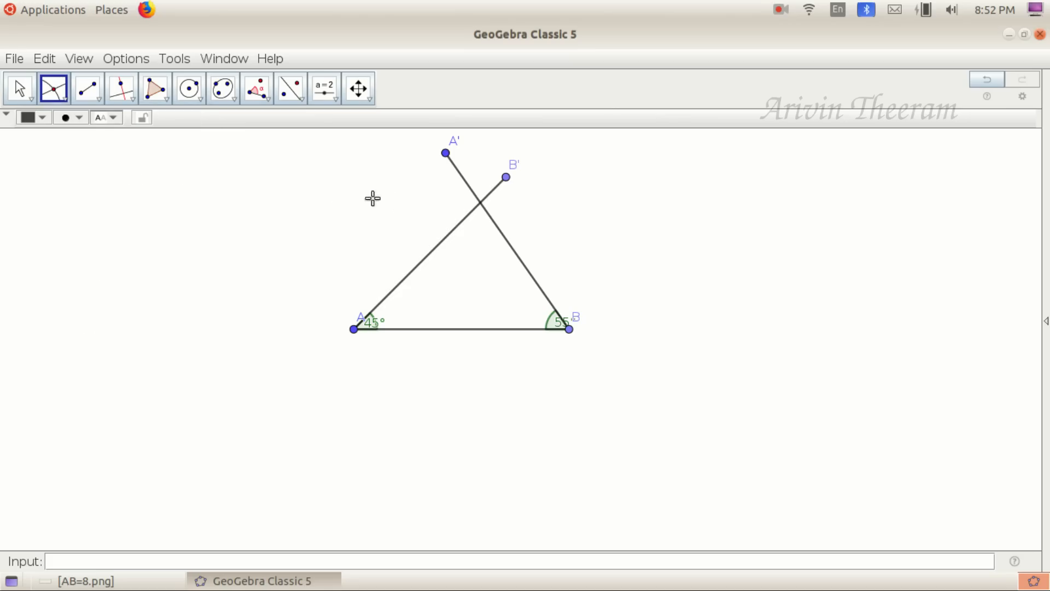
left_click(429, 253)
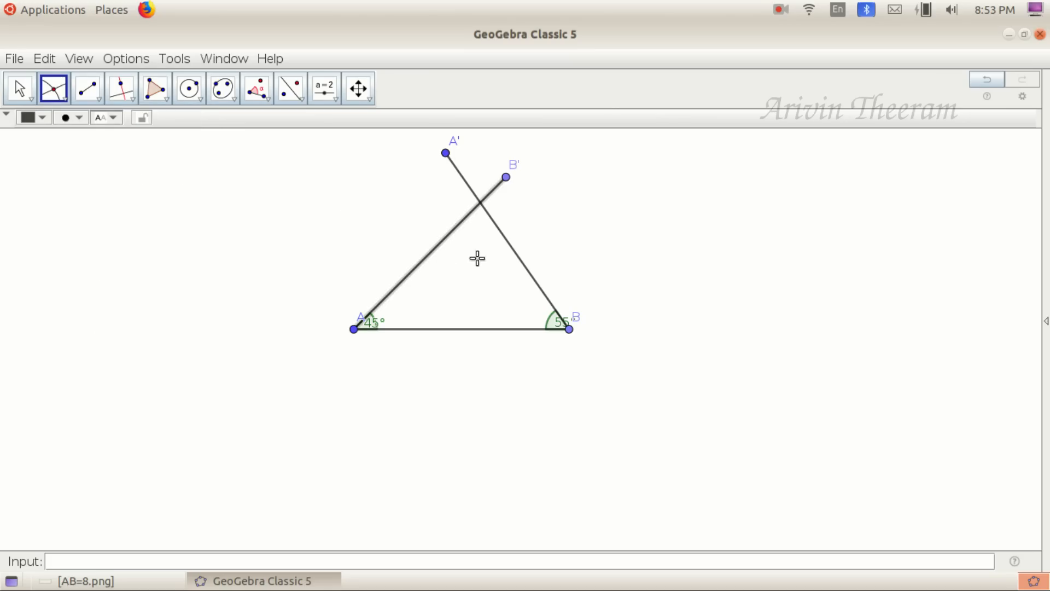
left_click(518, 259)
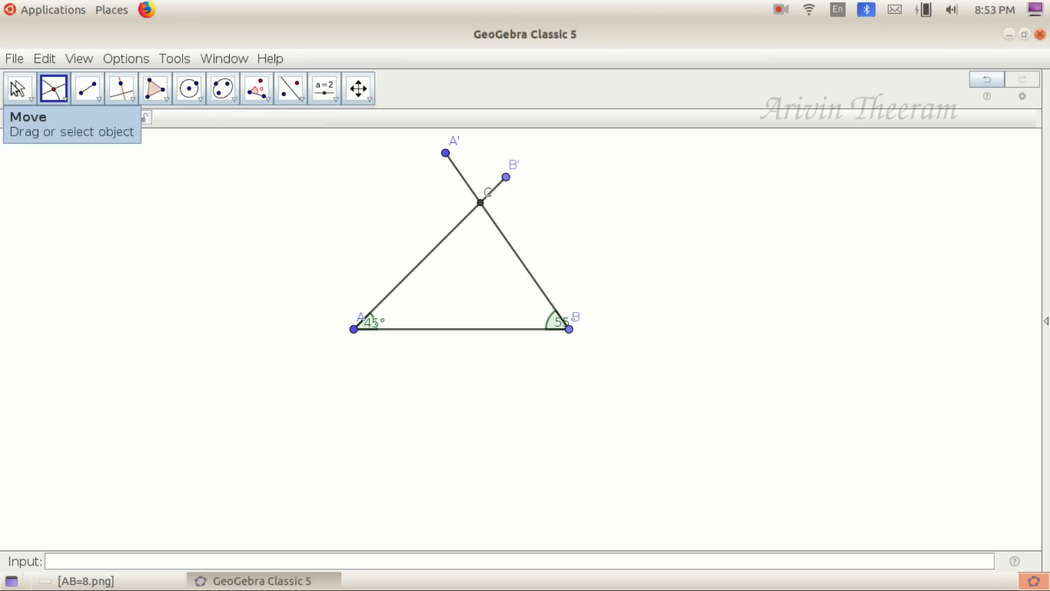
Step: Hide segment AB and the construction segments BA' and AB'
left_click(17, 88)
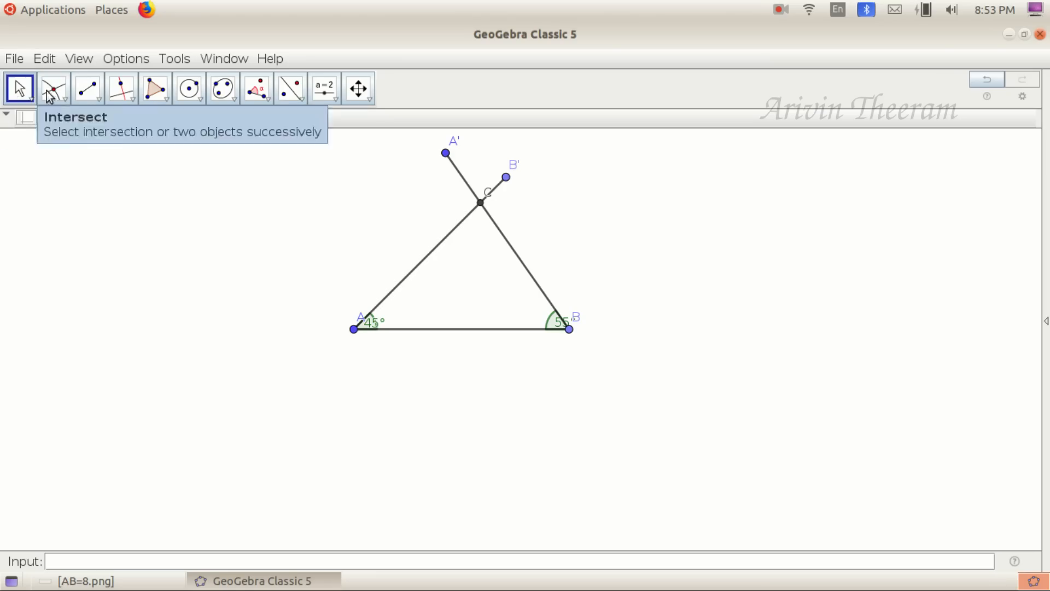
right_click(469, 330)
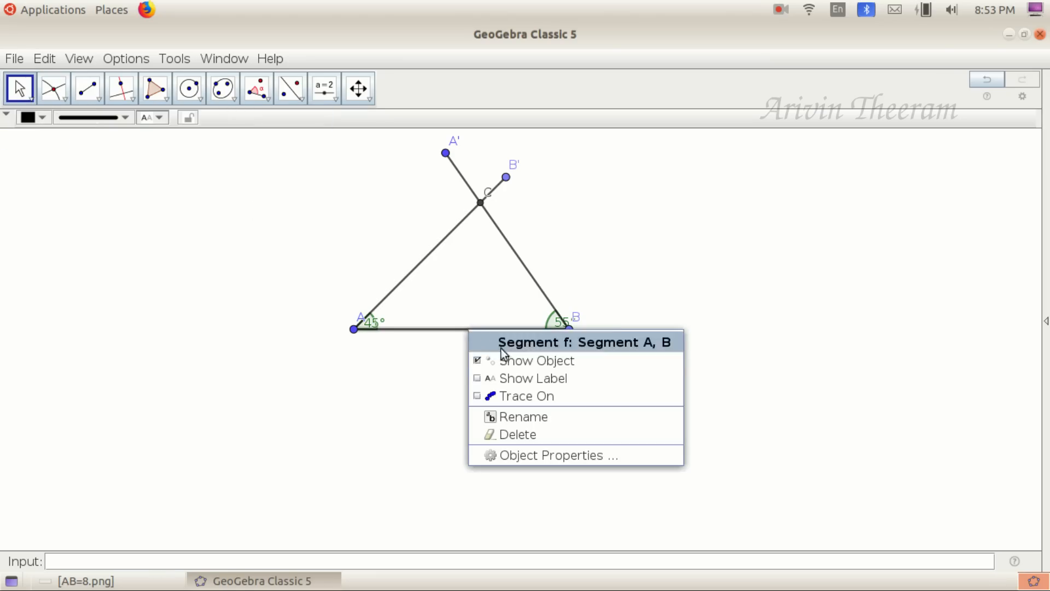
left_click(519, 361)
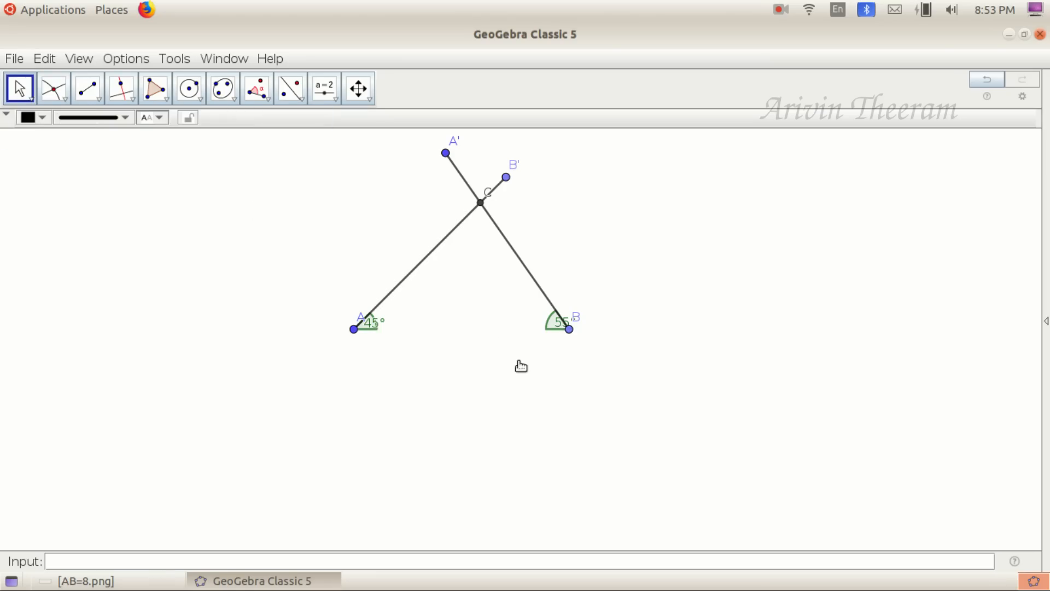
right_click(521, 265)
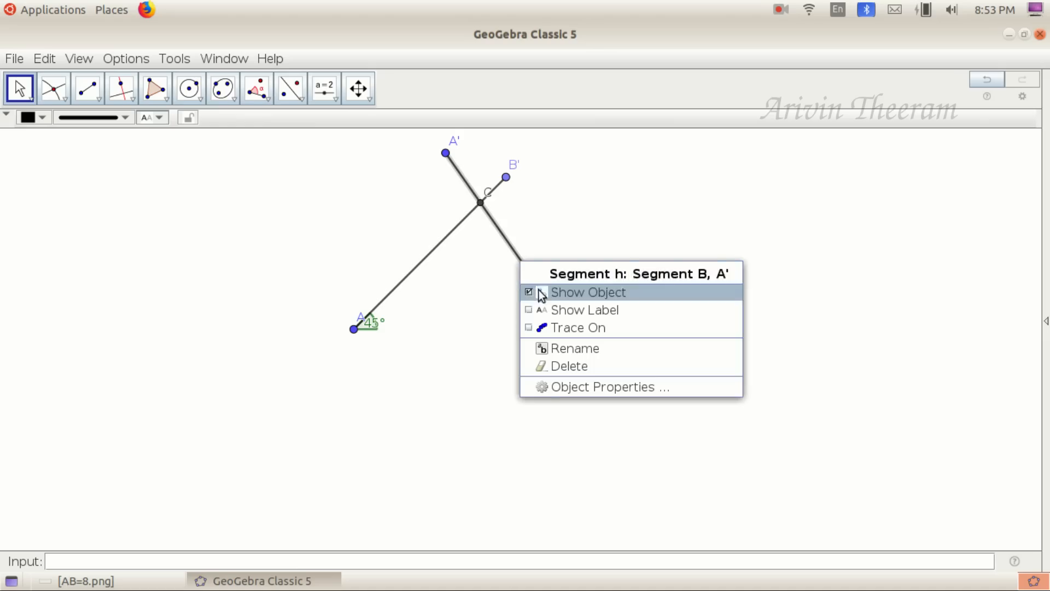
left_click(537, 290)
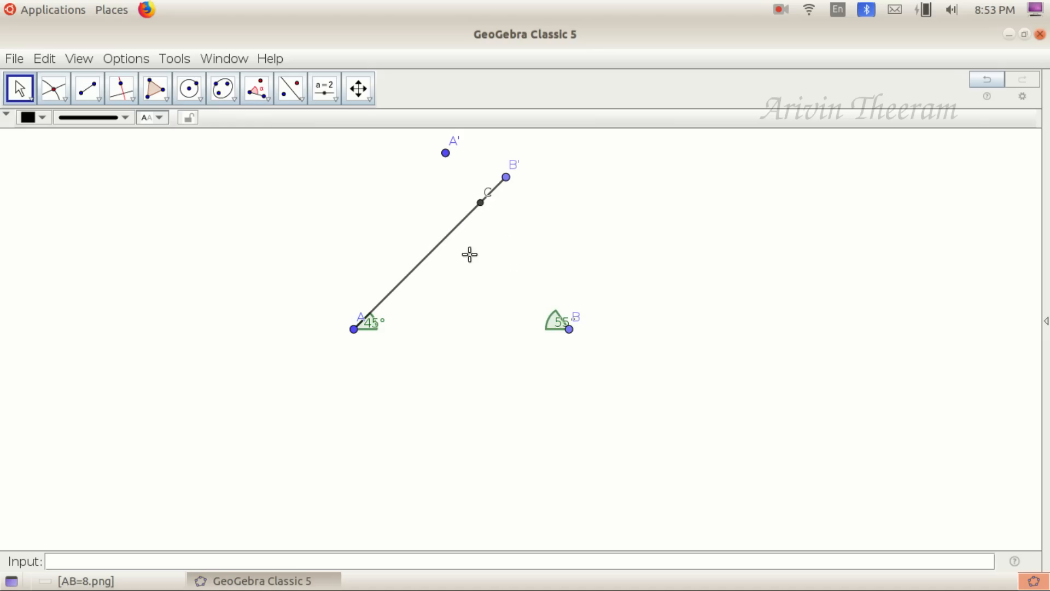
right_click(453, 232)
left_click(475, 261)
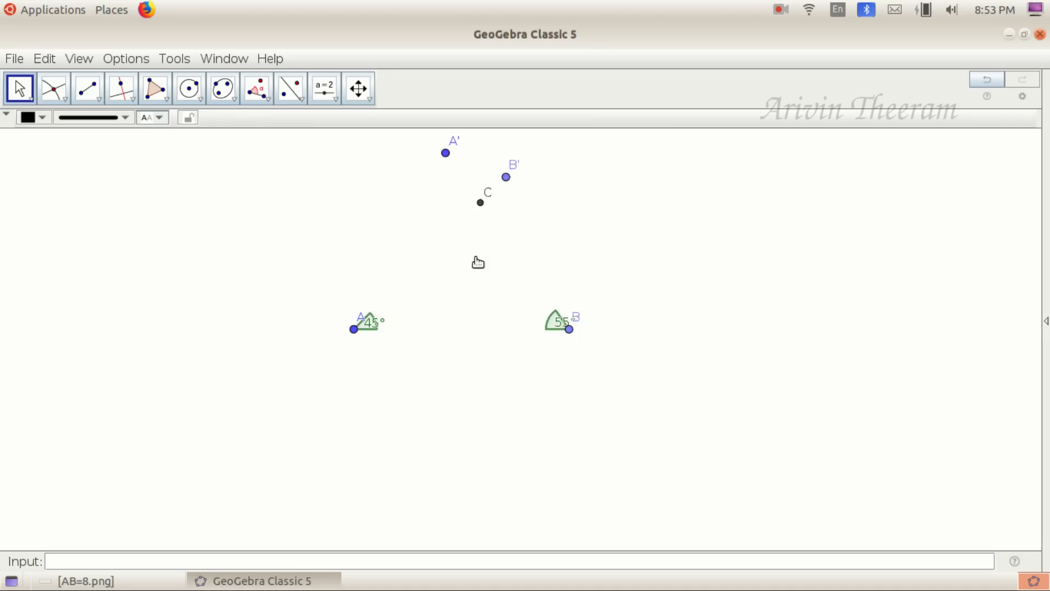
Step: Hide helper points A' and B'
right_click(446, 153)
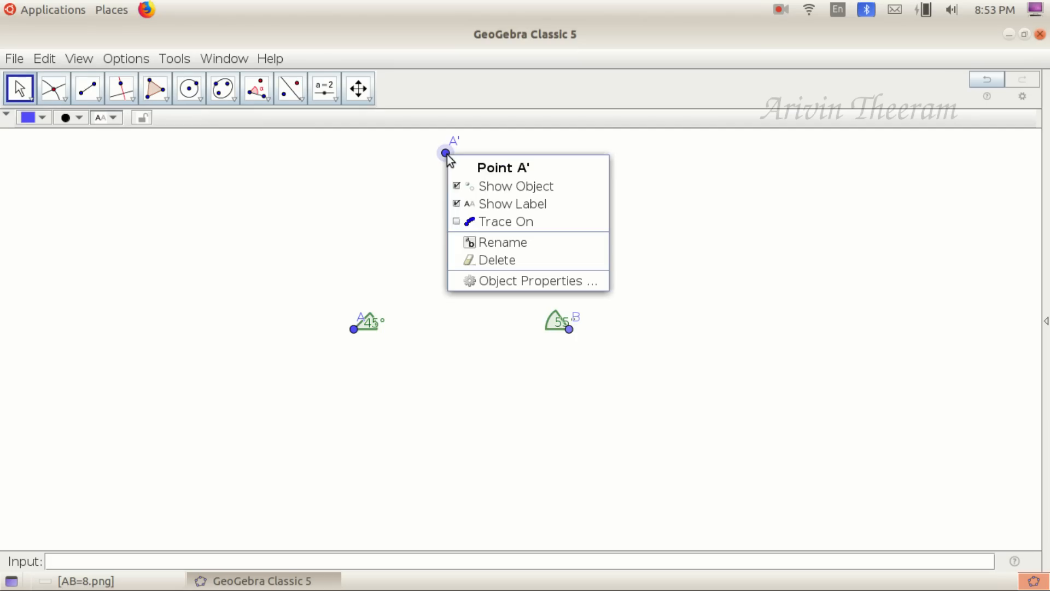
left_click(464, 186)
right_click(506, 177)
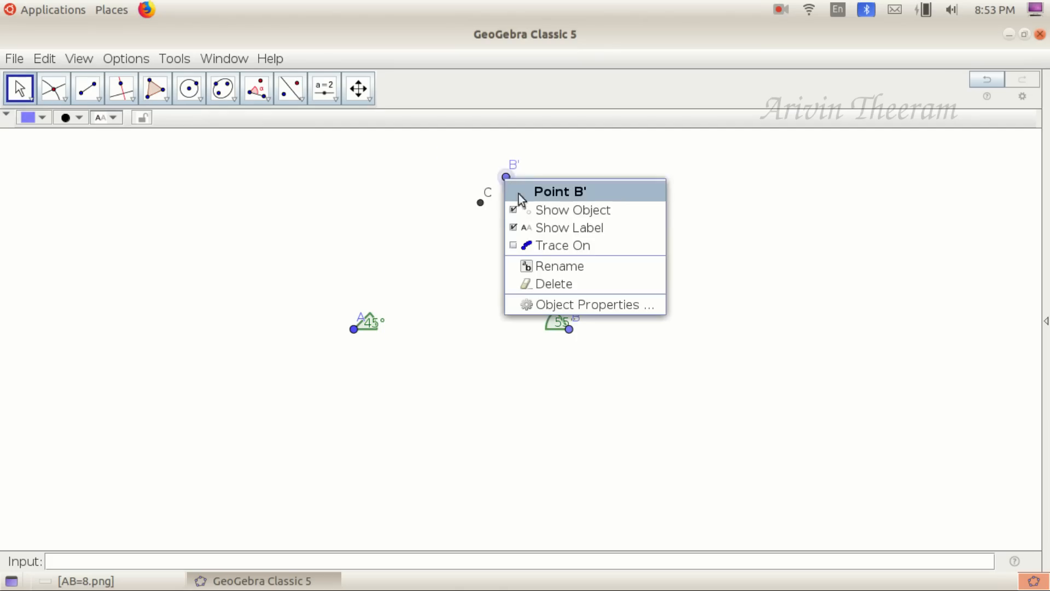
left_click(529, 208)
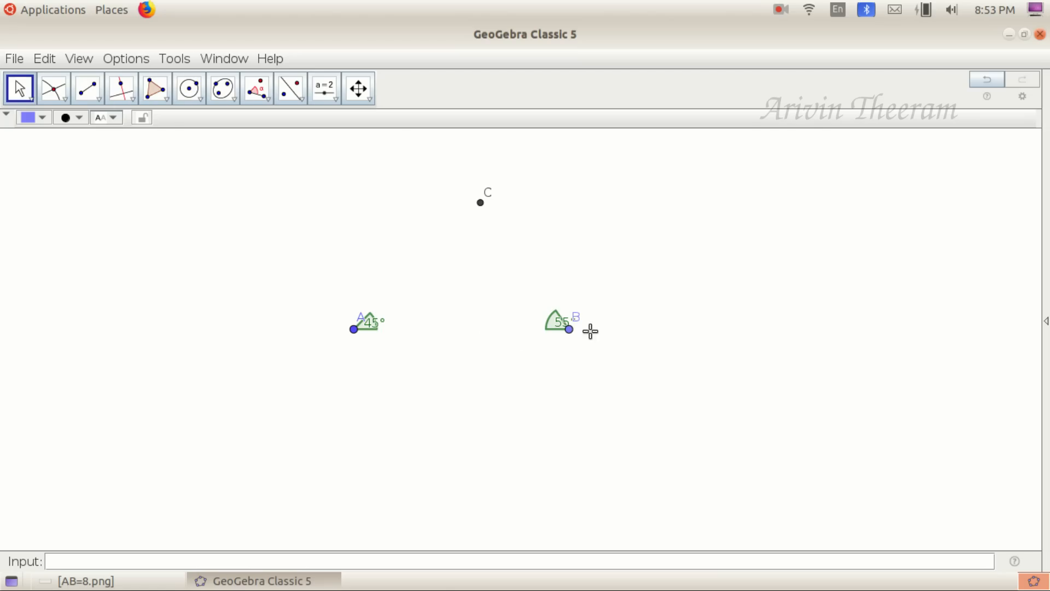
Step: Draw polygon A-B-C-A as a shaded triangle, then bring the AB=8.png question image forward
left_click(167, 99)
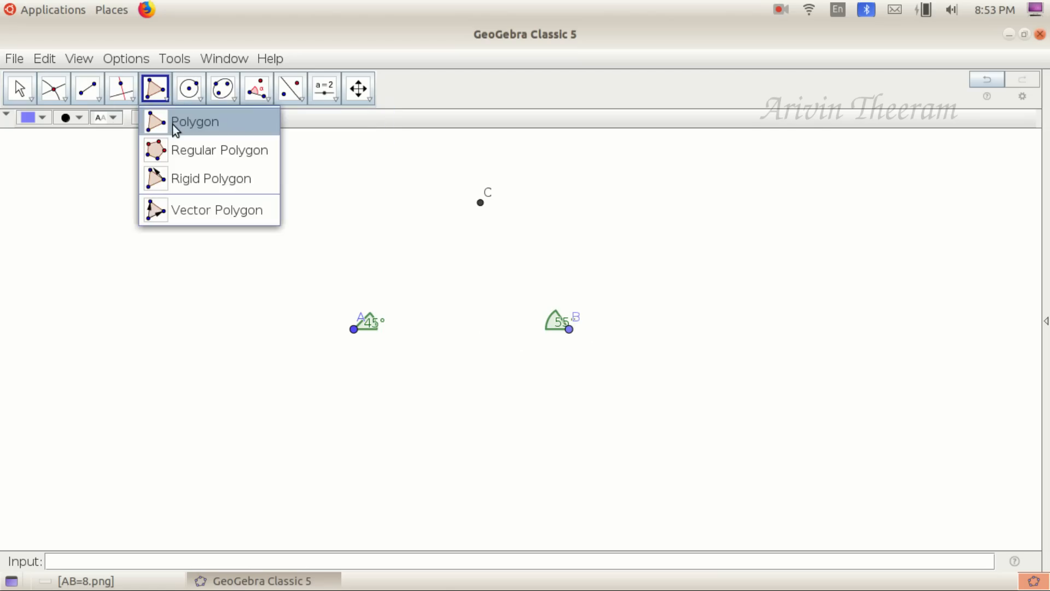
left_click(173, 124)
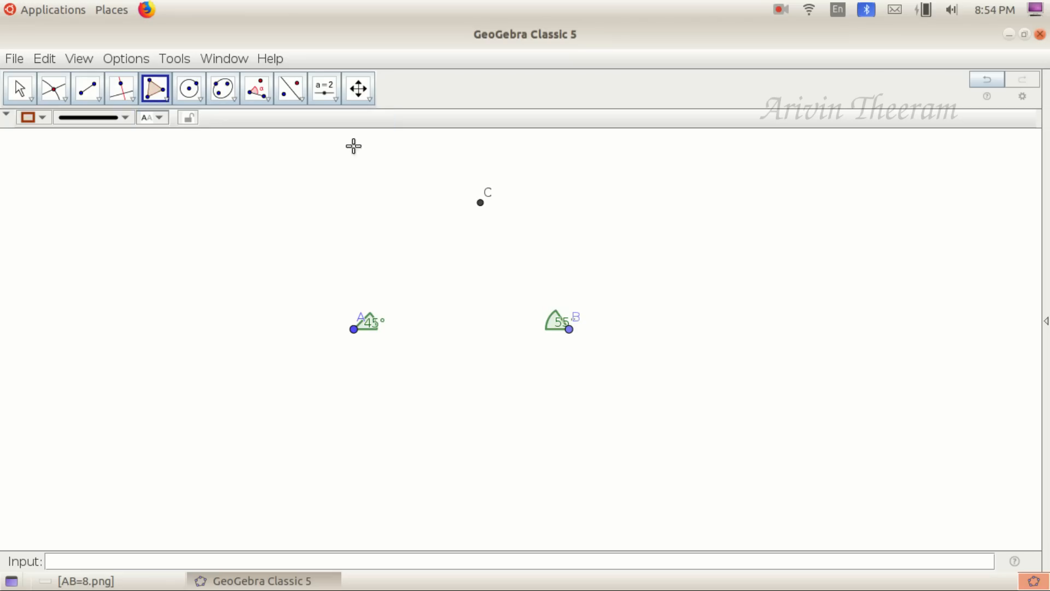
left_click(354, 329)
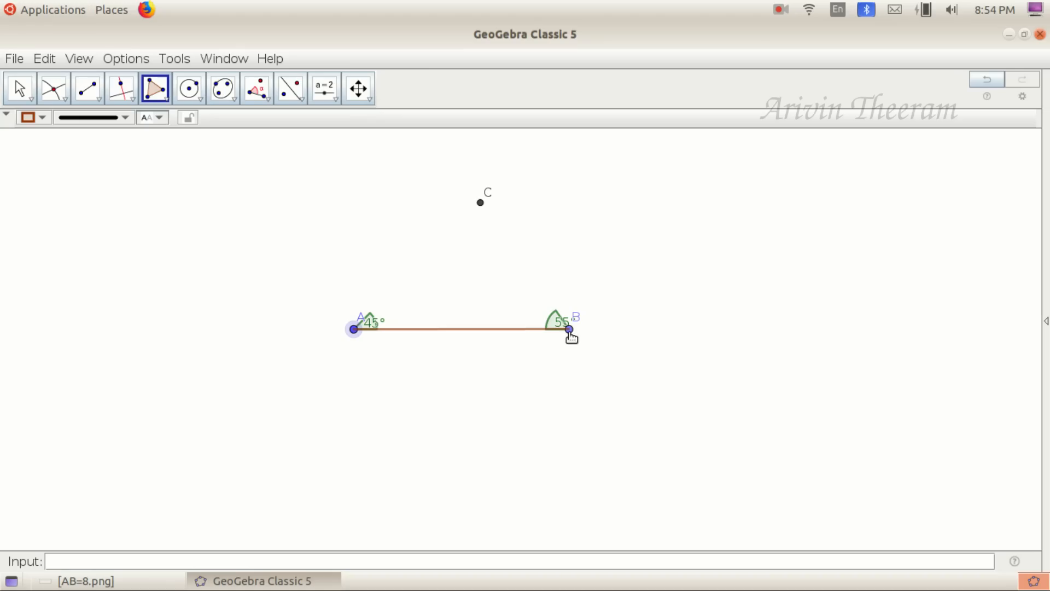
left_click(570, 330)
left_click(481, 203)
left_click(354, 329)
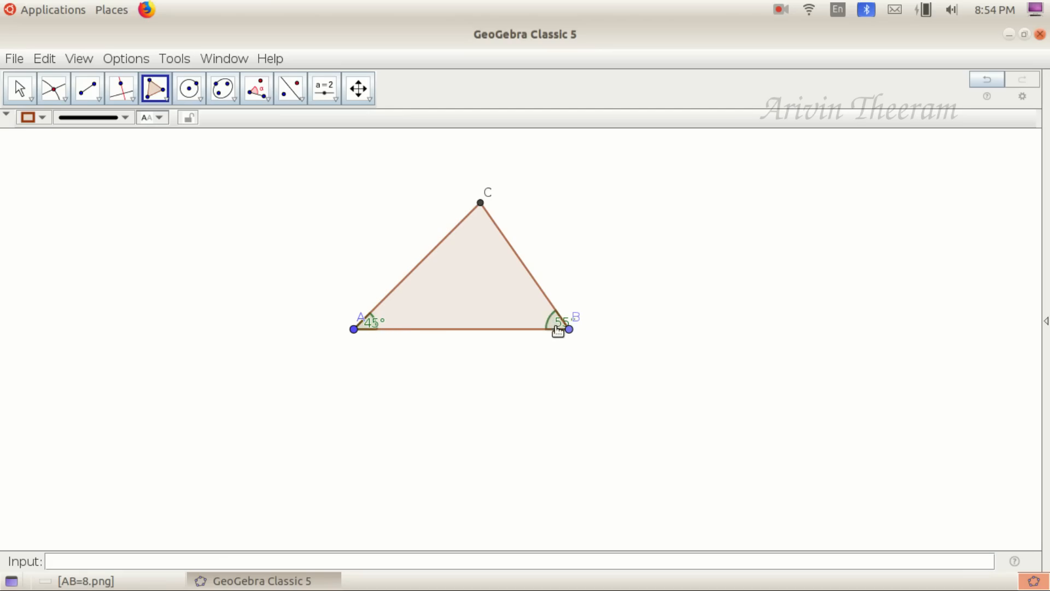
left_click(86, 581)
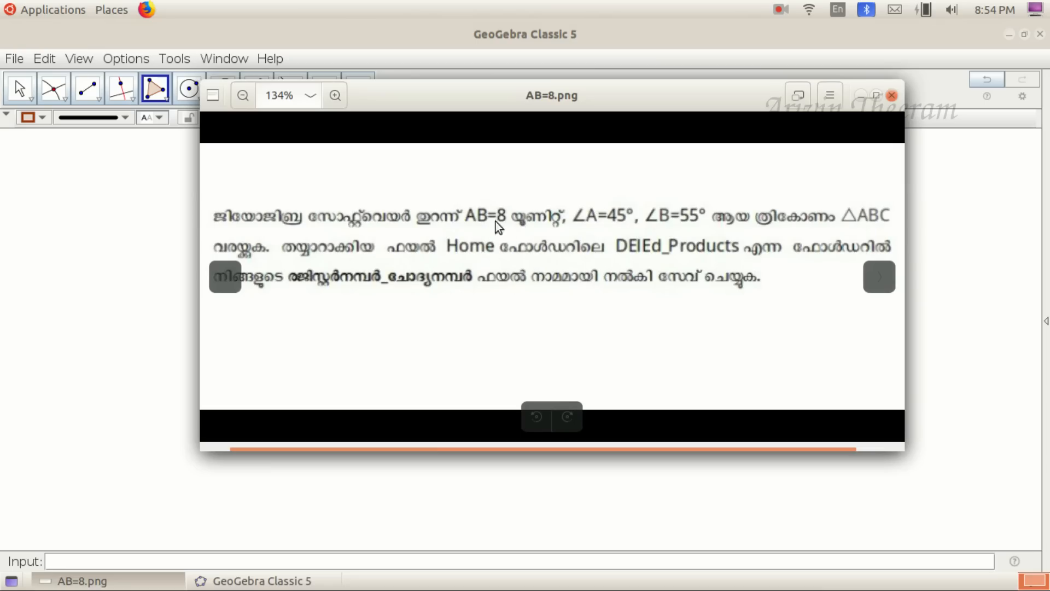
Step: Label side AB with its length of 8 using the Distance or Length tool
left_click(120, 580)
left_click(266, 99)
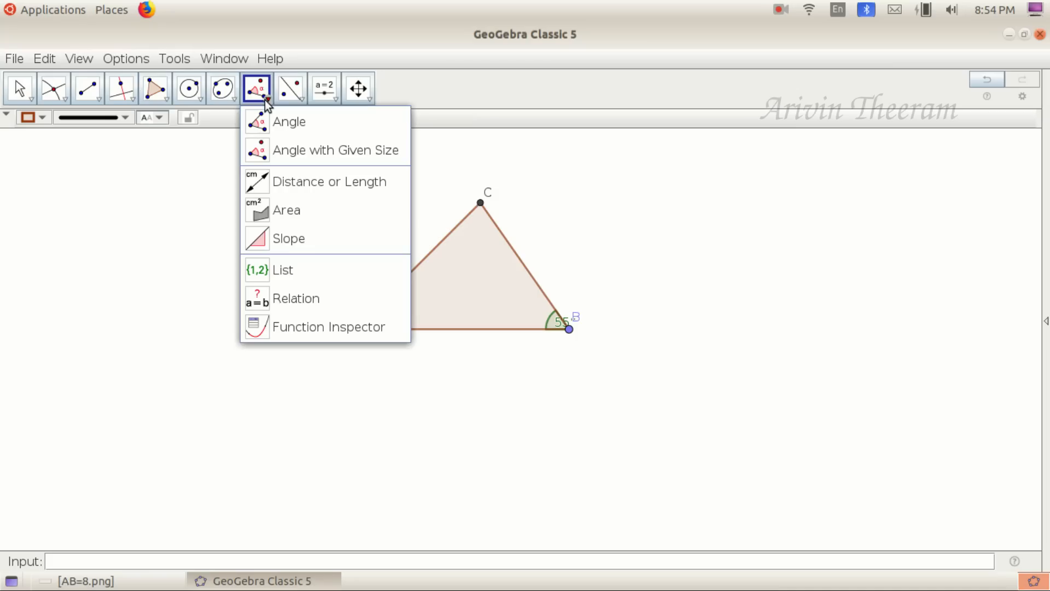
left_click(303, 182)
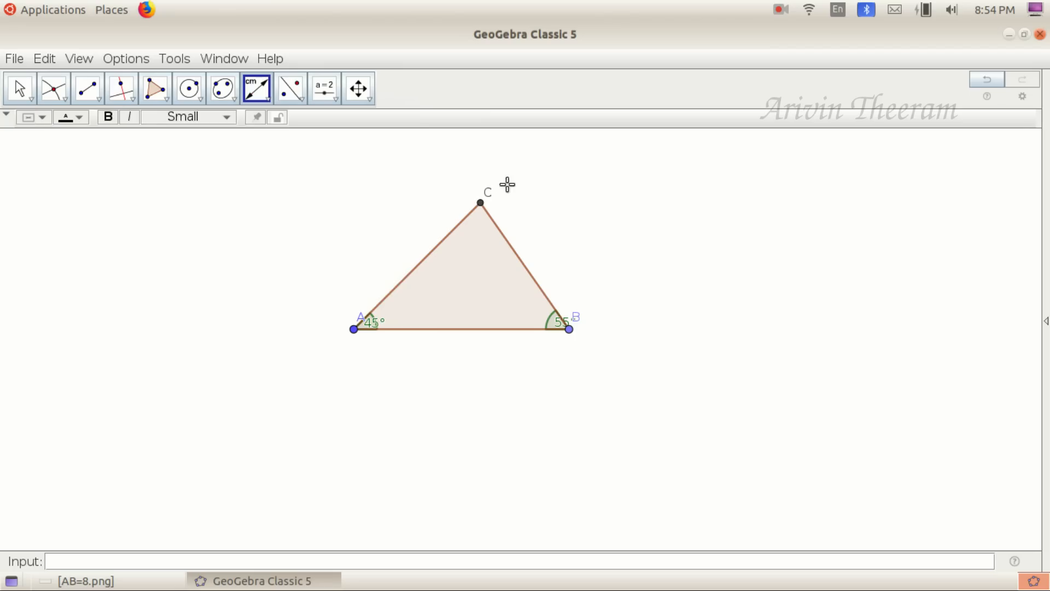
left_click(463, 330)
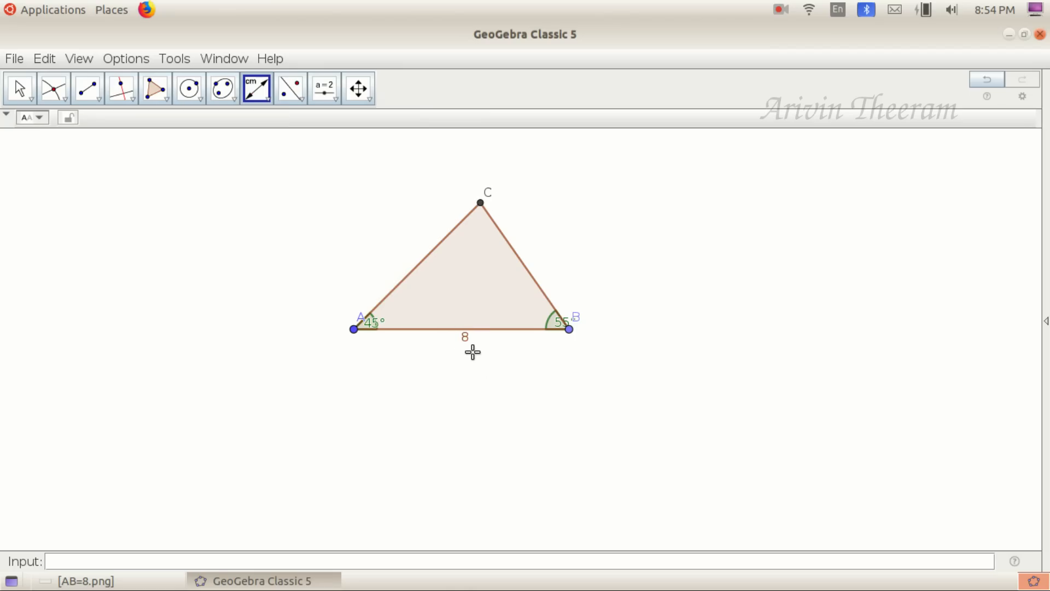
Step: Compare the triangle with the question image, then return to GeoGebra's File menu
key("alt+Tab")
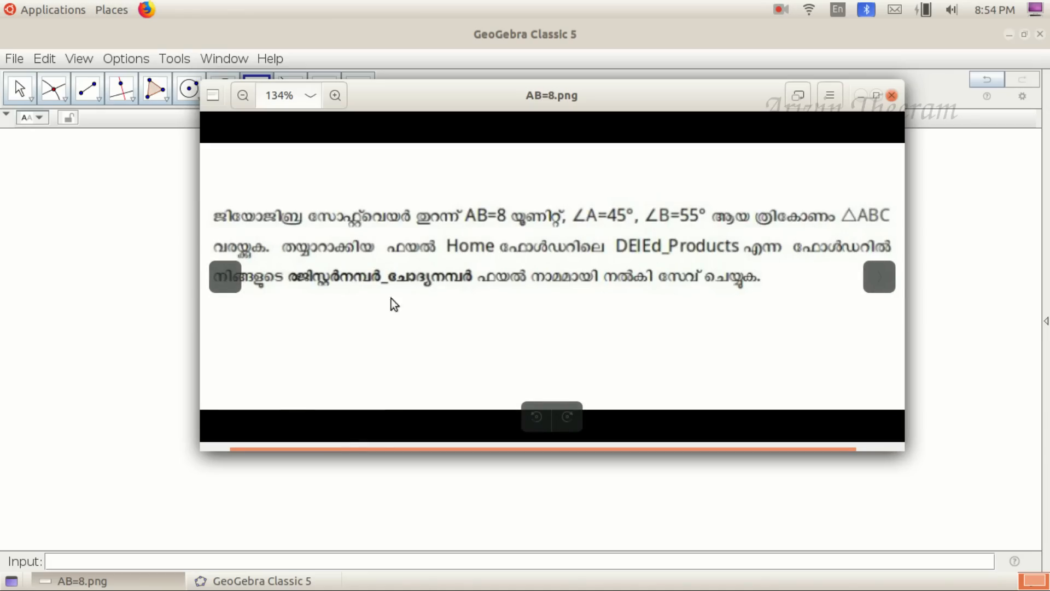
left_click(258, 581)
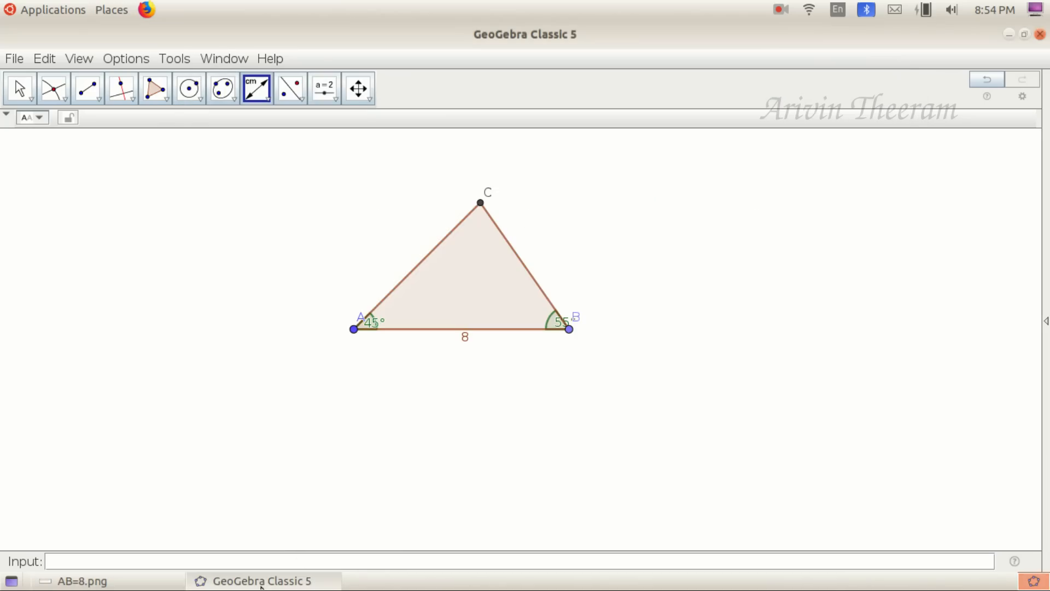
left_click(13, 59)
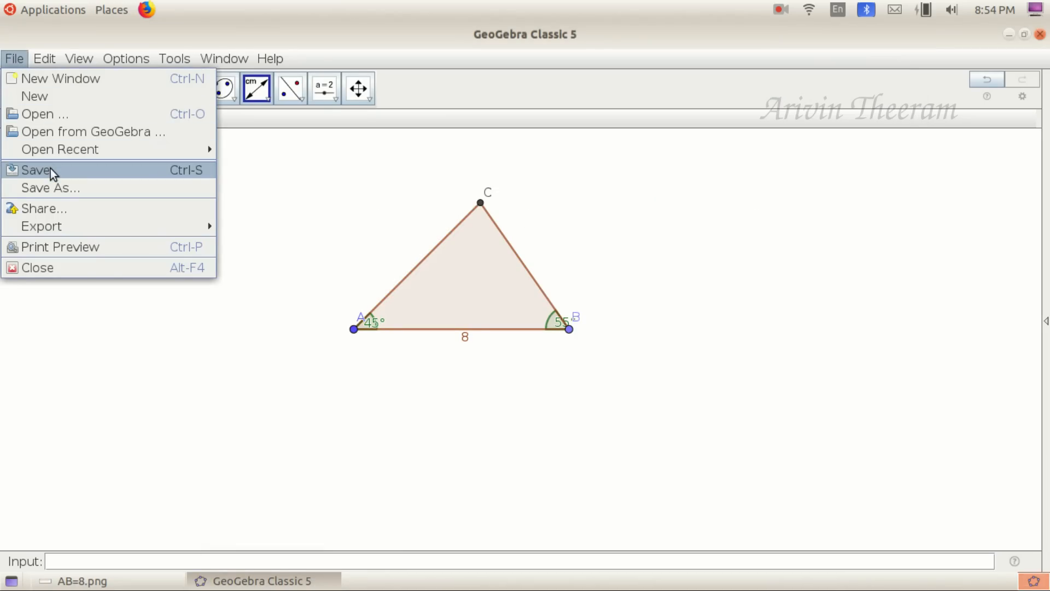
Step: Save the drawing as 220564_q3.ggb inside the DEIEd_Products folder
left_click(68, 186)
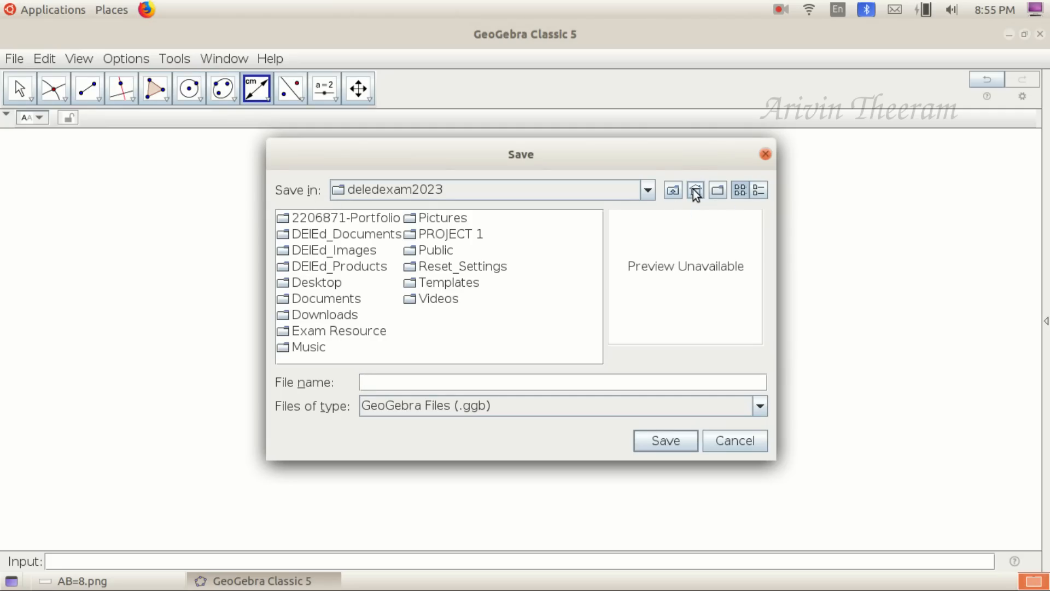
double_click(304, 268)
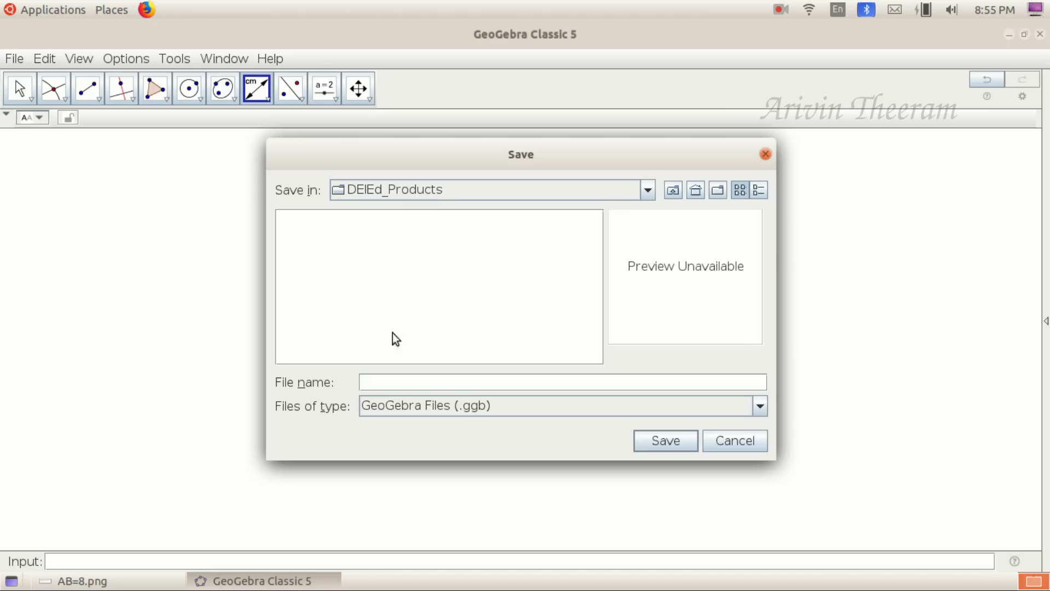
left_click(378, 380)
type("220564_q3")
left_click(668, 440)
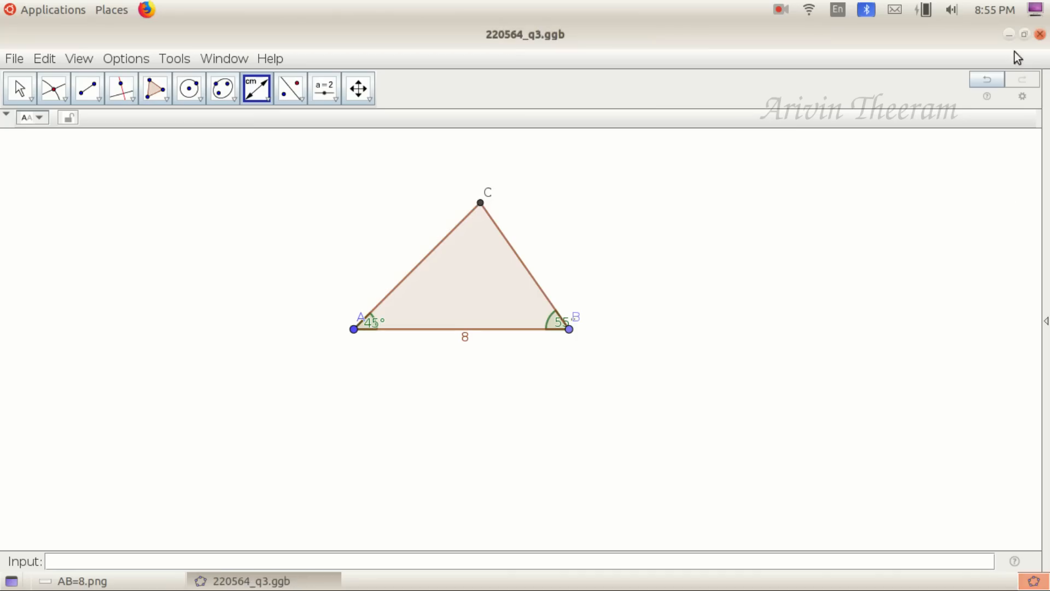
Step: Minimize GeoGebra and the image viewer, then browse Home > DEIEd_Products to find 220564_q3.ggb
left_click(1007, 36)
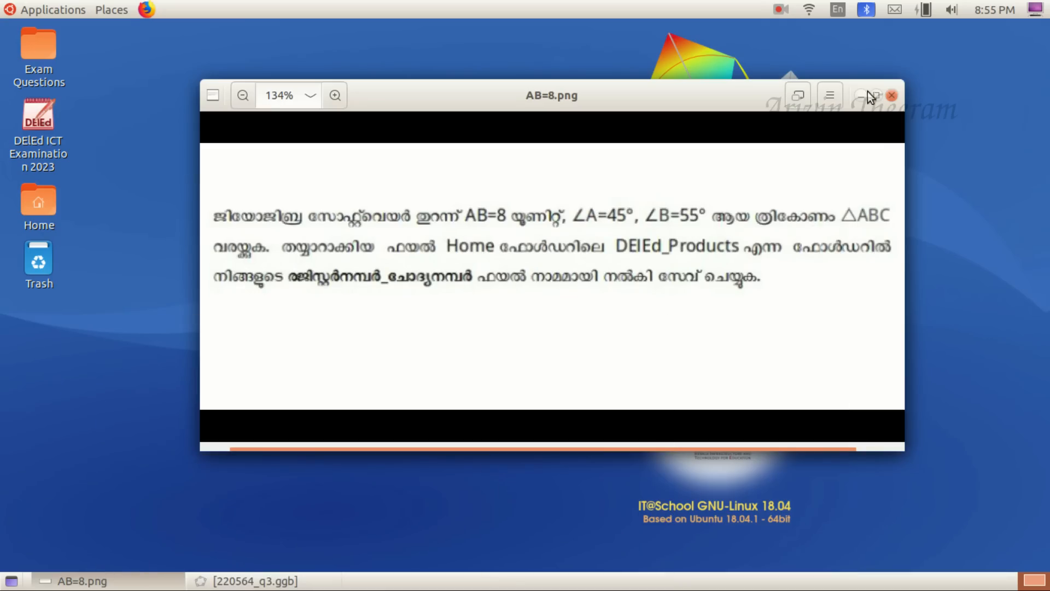
left_click(868, 92)
double_click(31, 207)
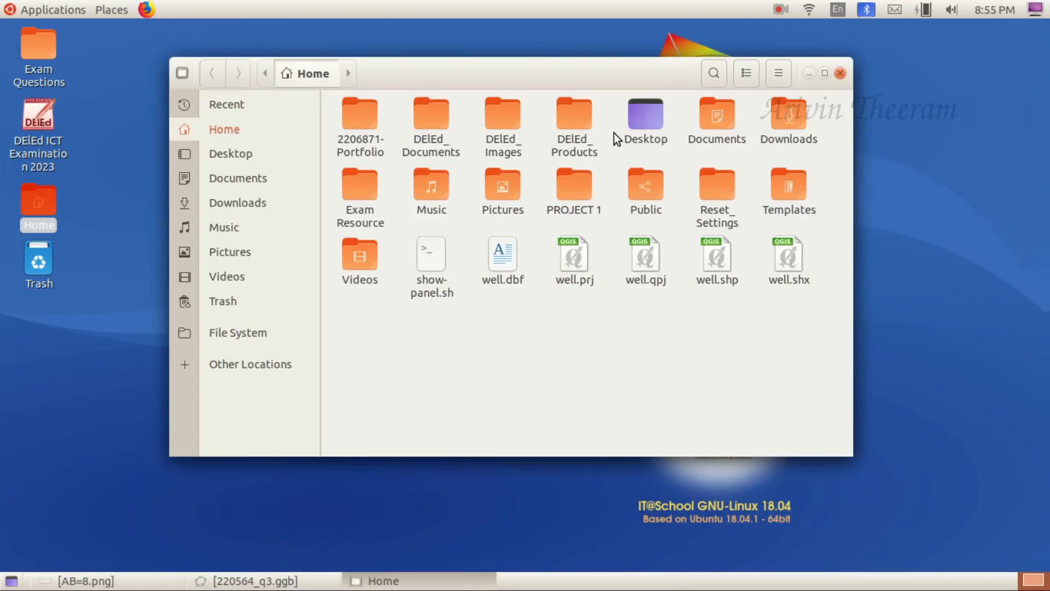
left_click(576, 121)
double_click(576, 121)
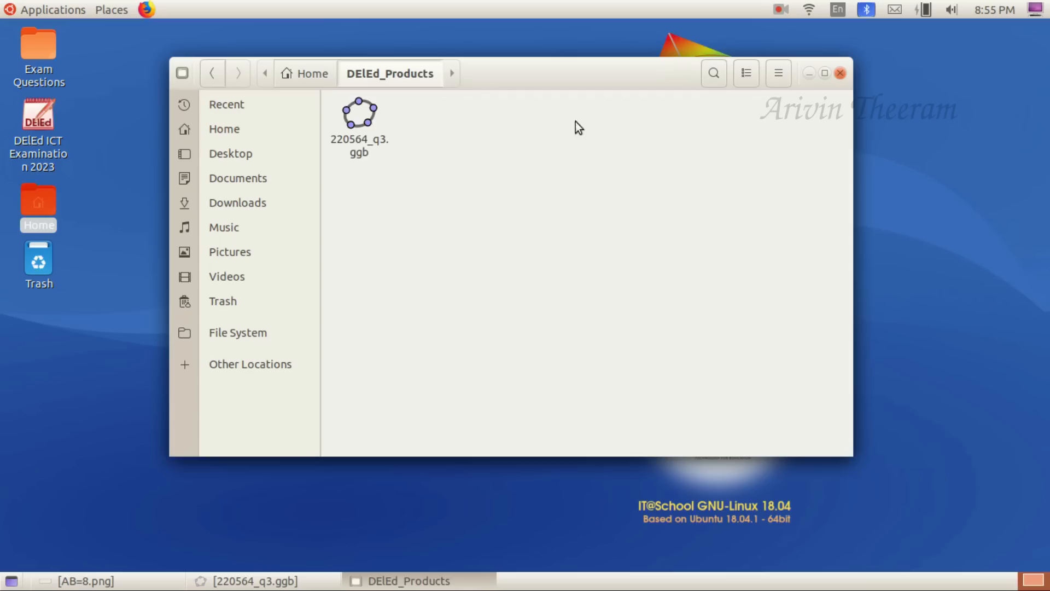